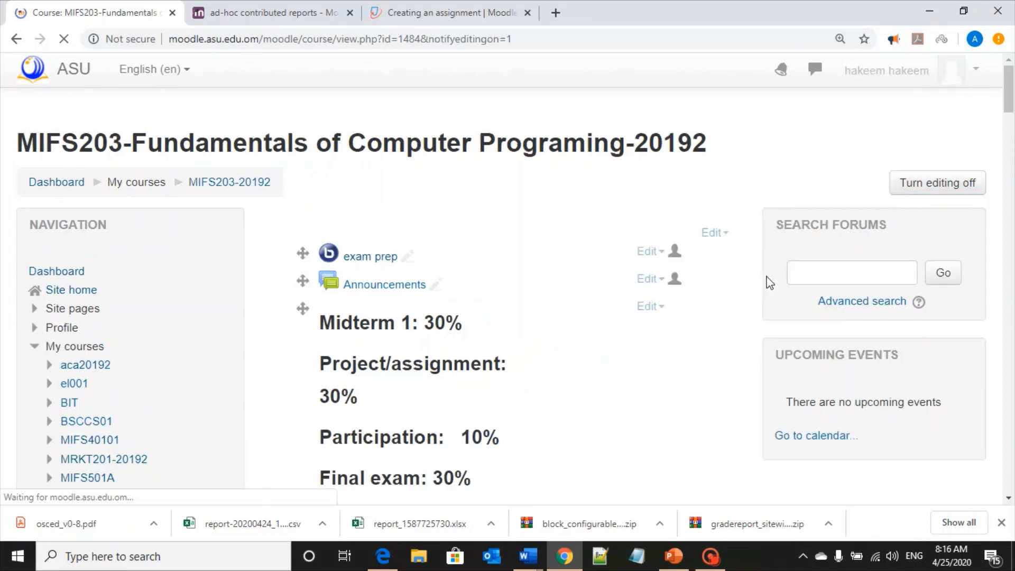
Add a new Turnitin Assignment 2 activity to the course's Midterm section
scroll(714, 325, "down", 3)
scroll(714, 326, "down", 20)
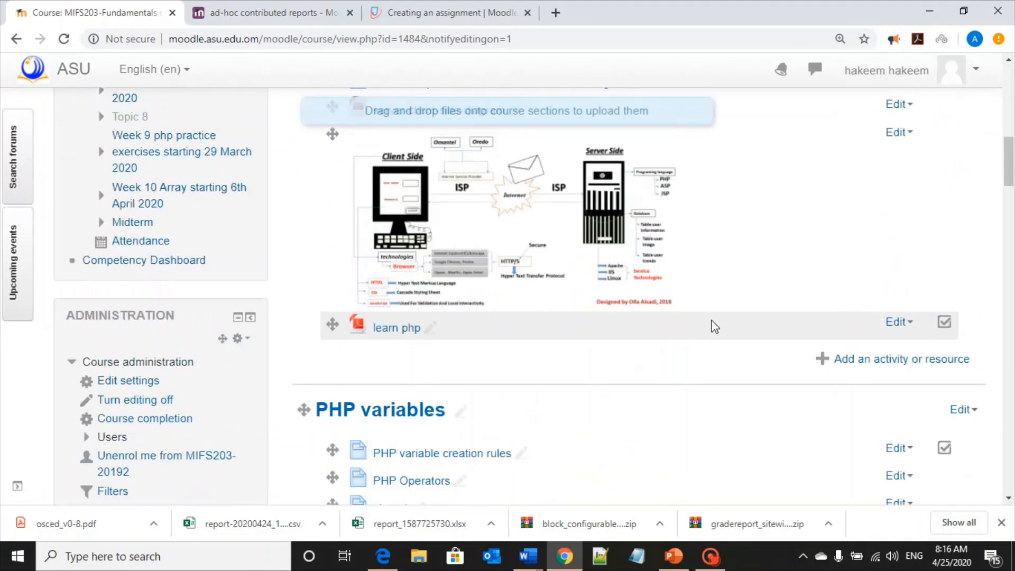
scroll(757, 344, "down", 15)
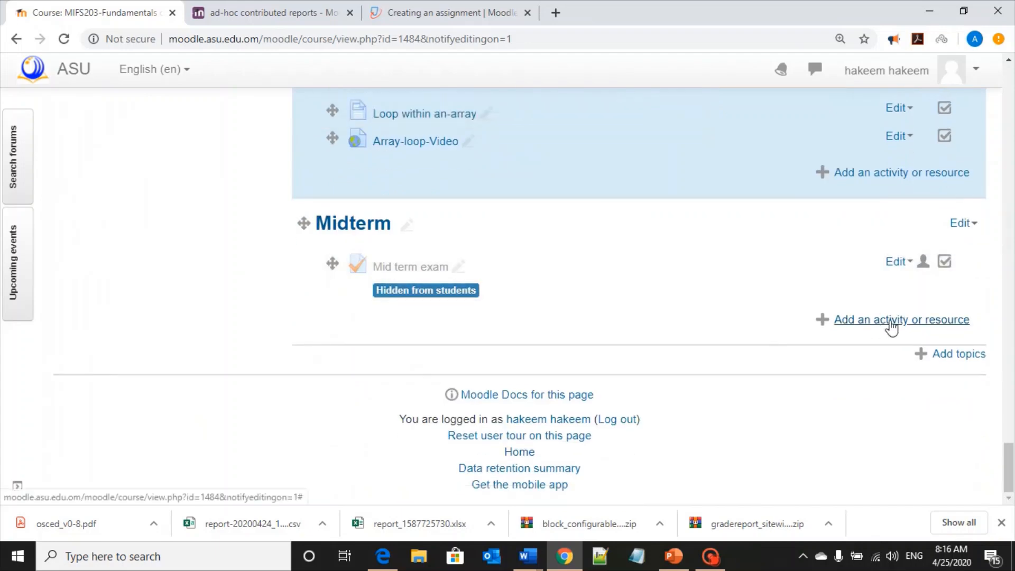
left_click(886, 323)
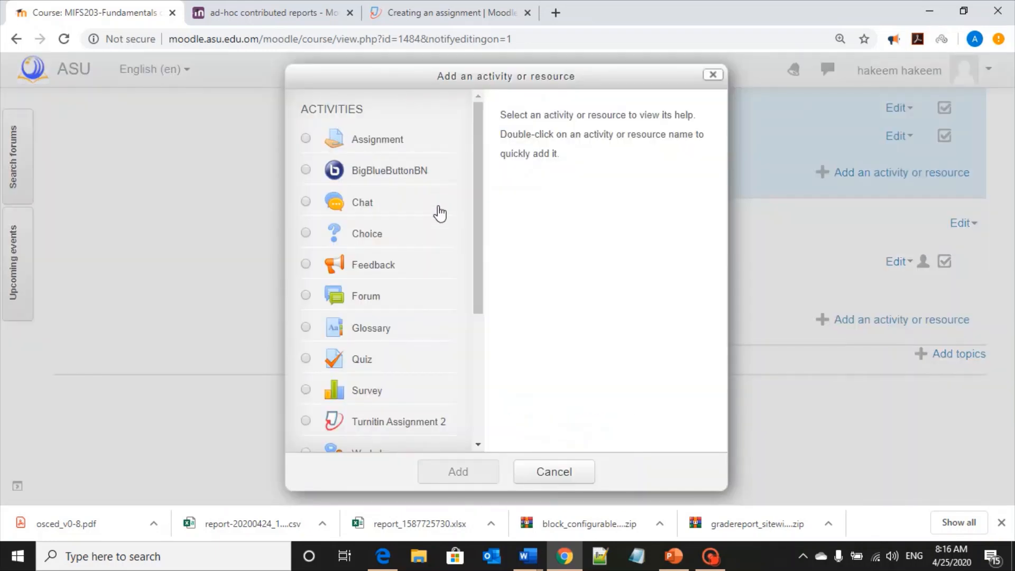
scroll(437, 213, "down", 3)
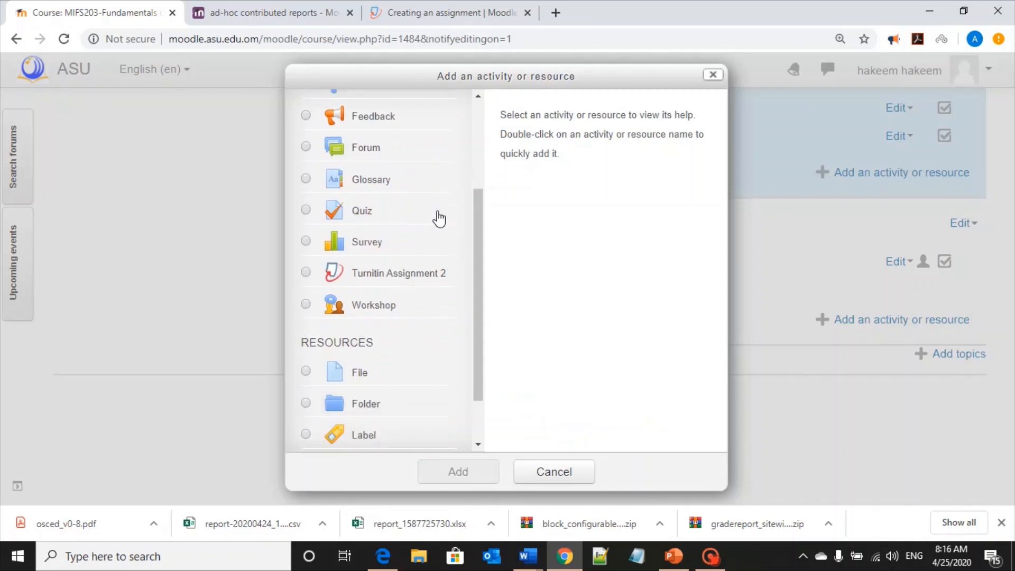
left_click(307, 273)
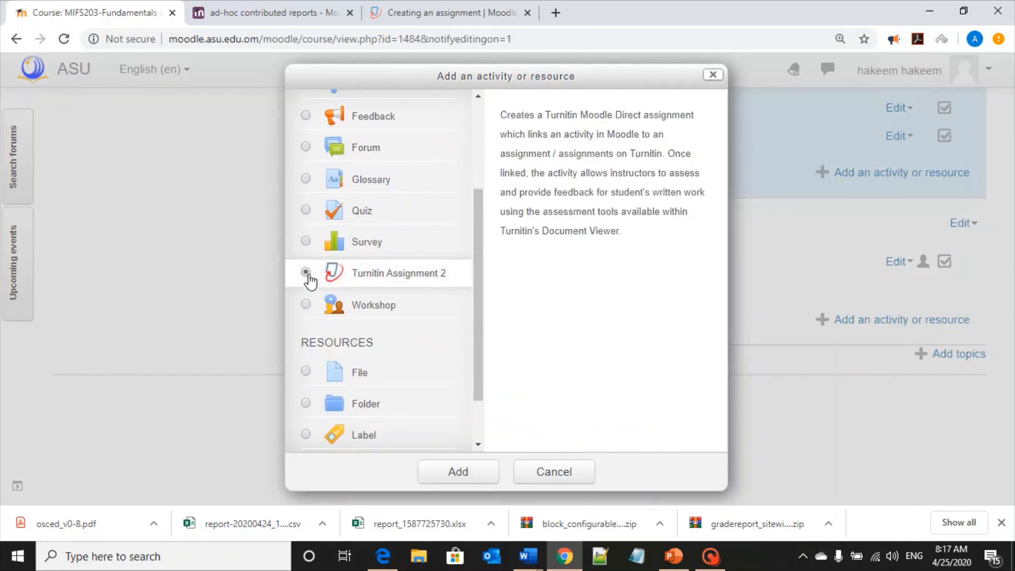
left_click(476, 480)
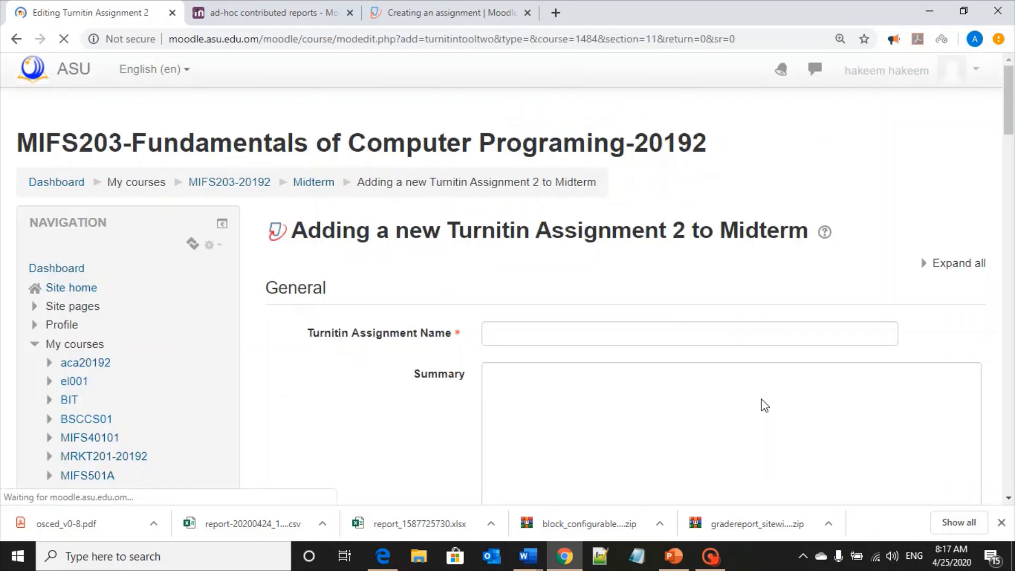
Name the Turnitin assignment Midterm exam
left_click(621, 341)
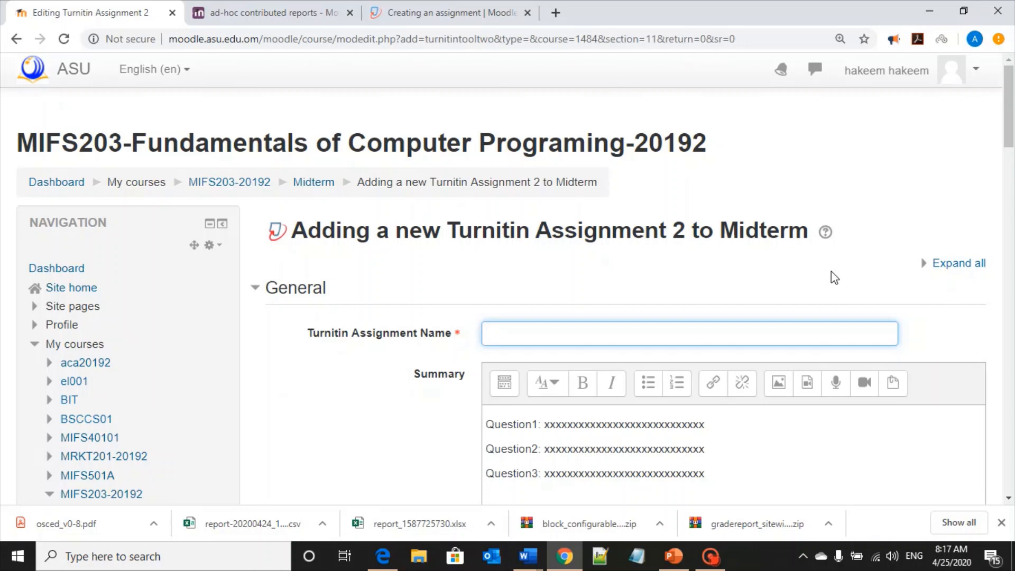
type("Midterm e")
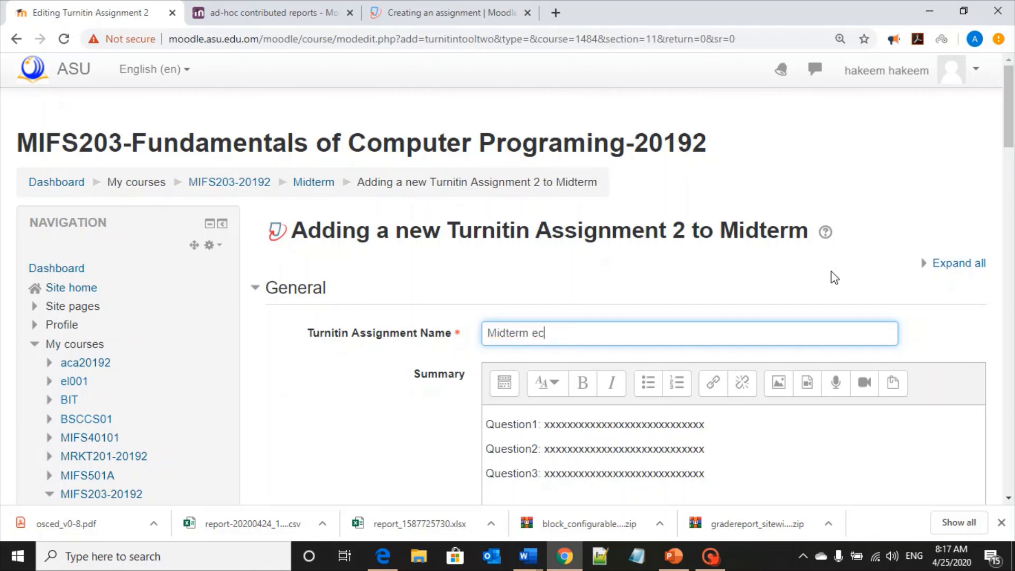
type("xam")
Replace the summary's placeholder questions with the pasted exam instructions and three questions
scroll(831, 271, "down", 3)
left_click_drag(706, 324, 472, 266)
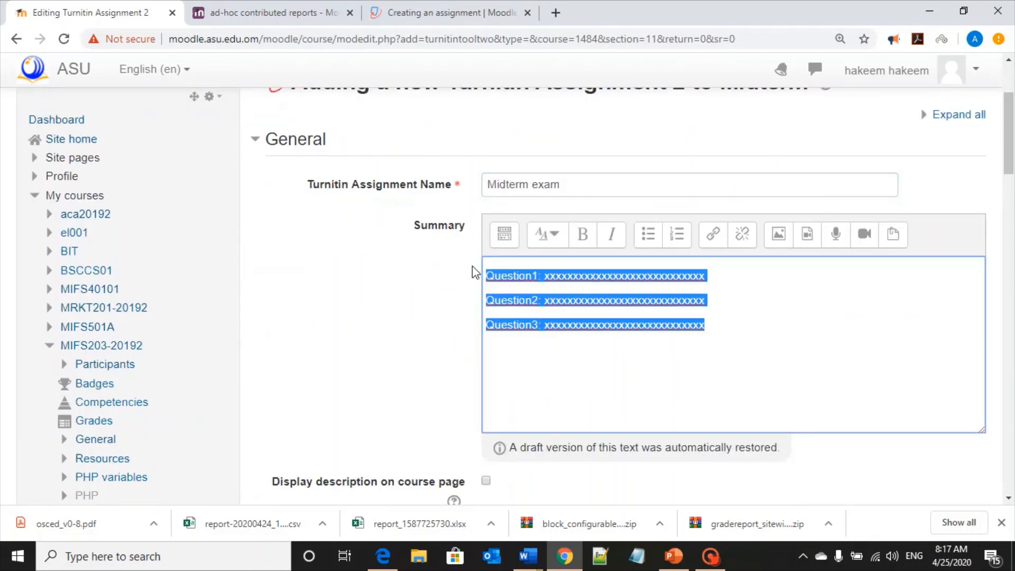
key("BackSpace")
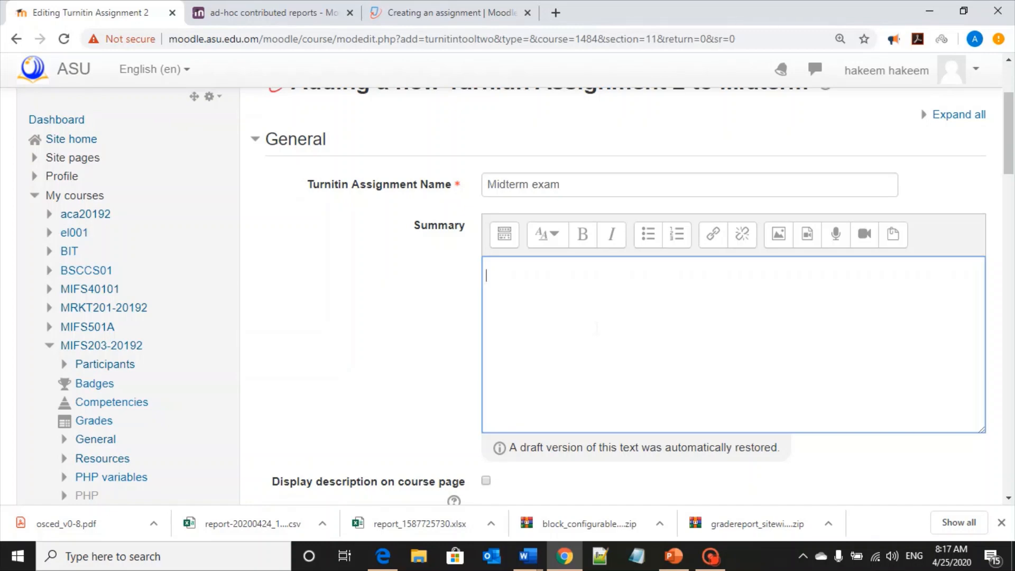
key("ctrl+v")
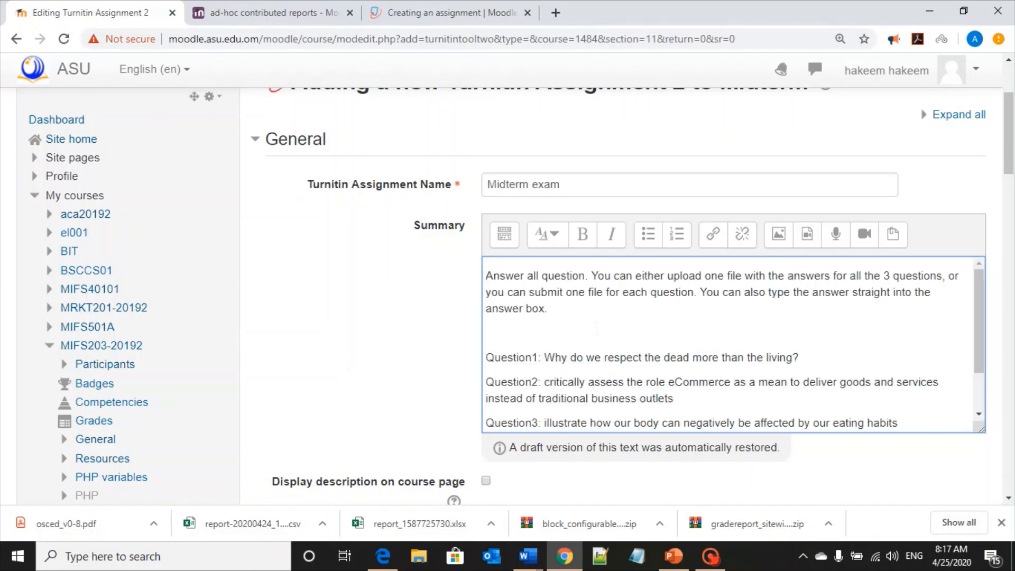
Enable displaying the assignment description on the course page
scroll(596, 328, "down", 1)
scroll(596, 328, "up", 1)
scroll(596, 327, "up", 1)
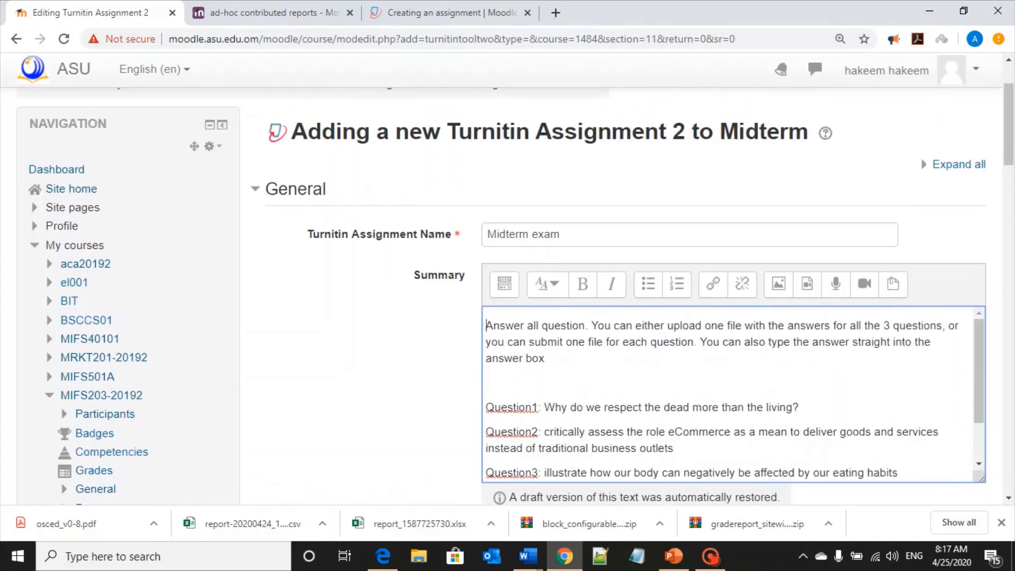
left_click_drag(540, 359, 486, 325)
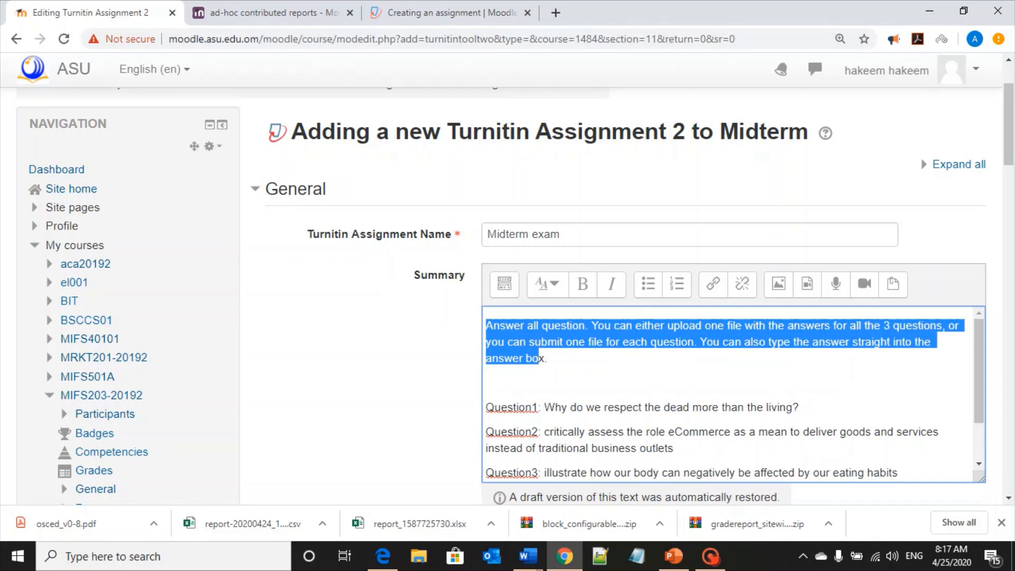
left_click(549, 358)
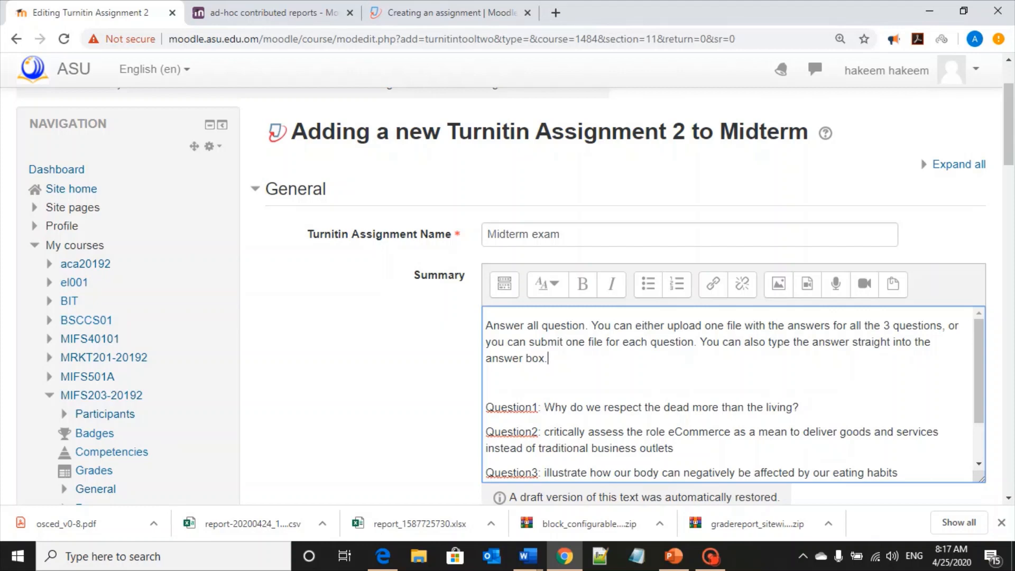
scroll(729, 394, "down", 1)
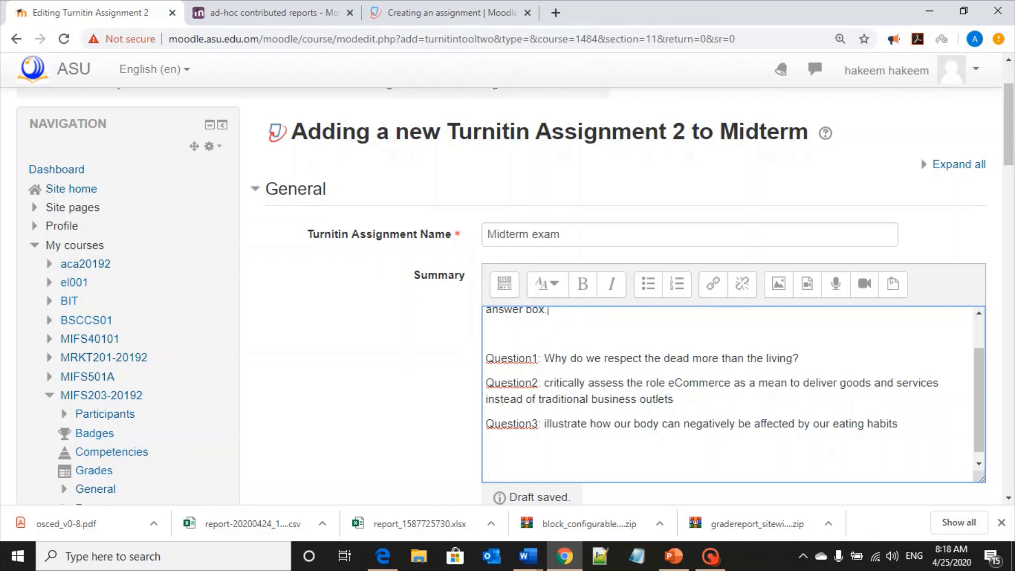
scroll(735, 392, "up", 1)
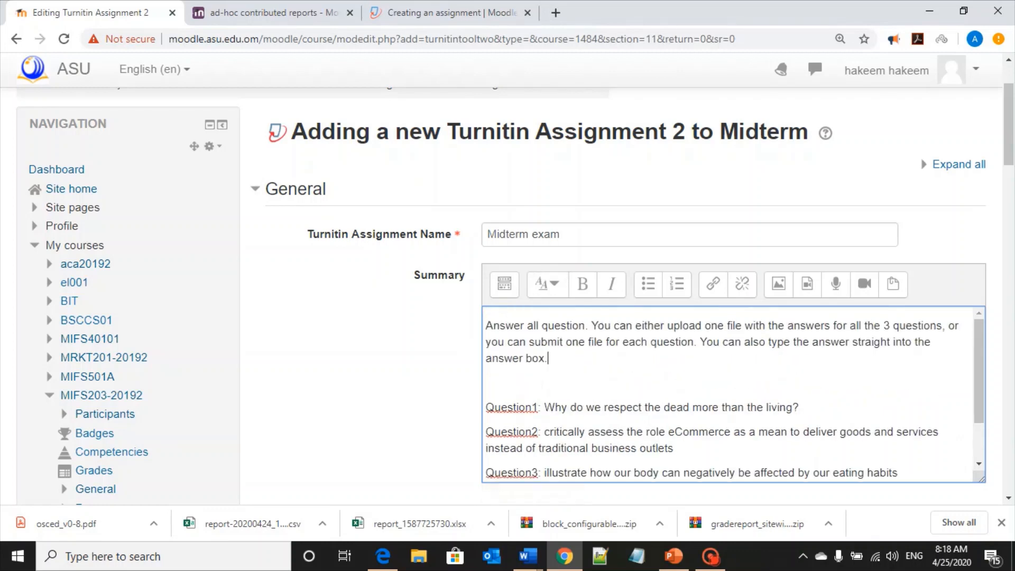
scroll(734, 393, "down", 1)
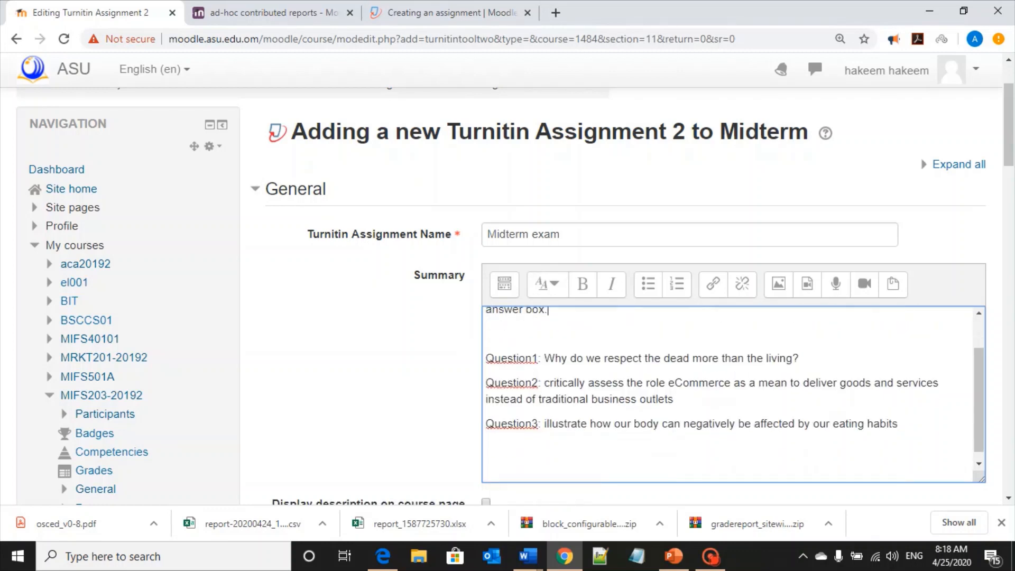
scroll(447, 311, "down", 2)
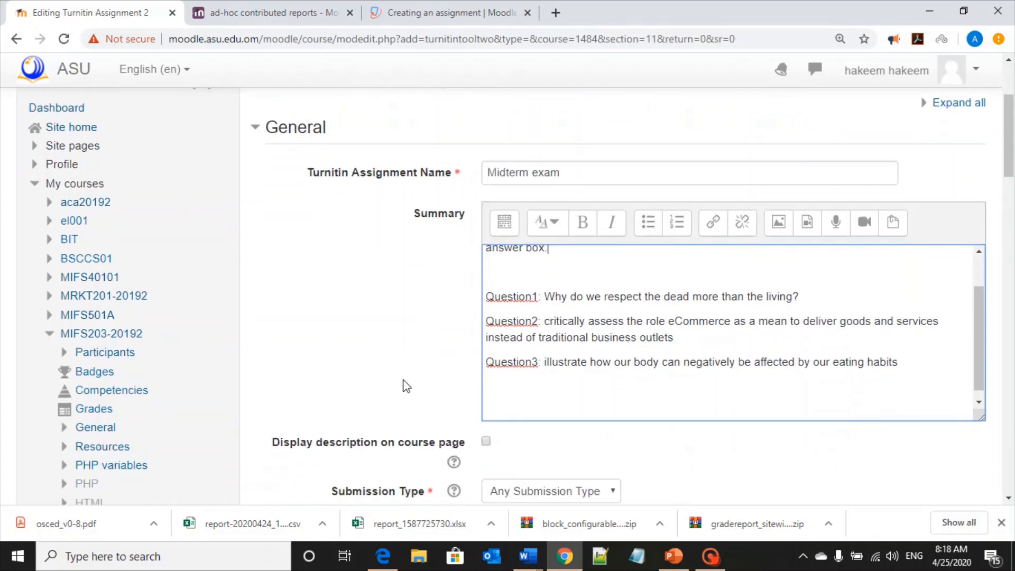
scroll(406, 387, "down", 1)
left_click(487, 405)
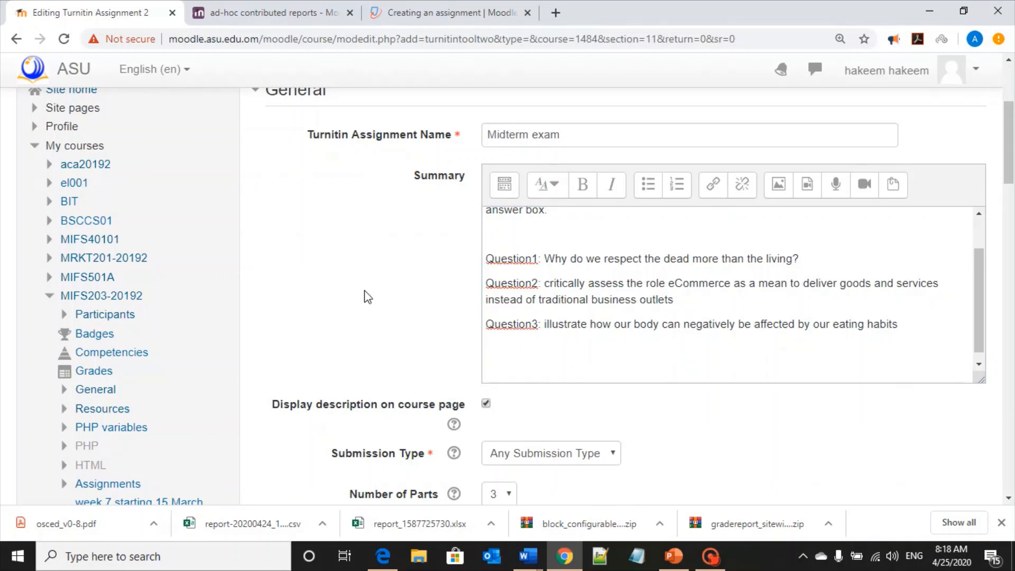
Examine the Submission Type and Number of Parts options without changing them
scroll(364, 293, "down", 3)
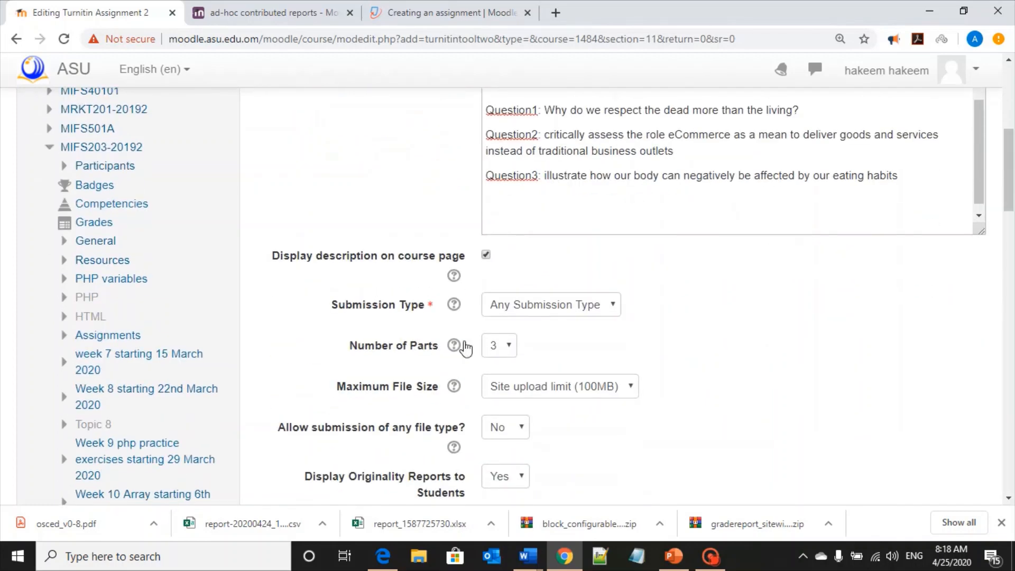
scroll(672, 312, "down", 1)
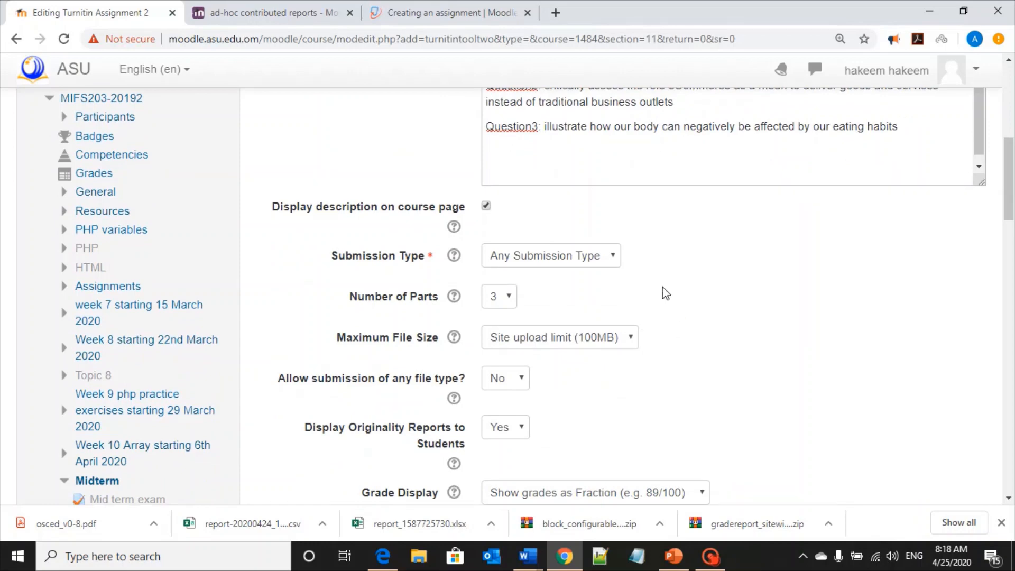
left_click(552, 263)
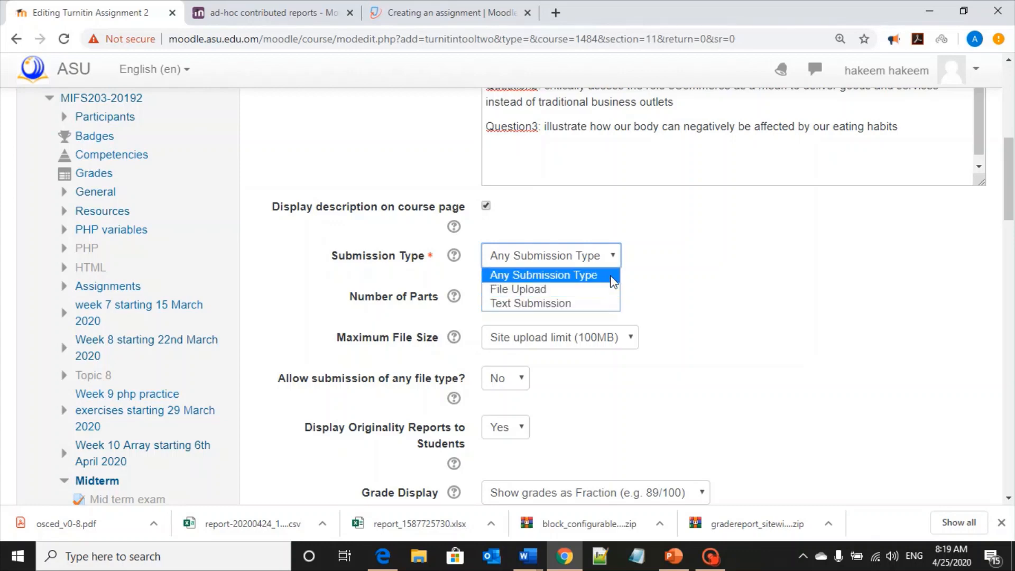
left_click(612, 279)
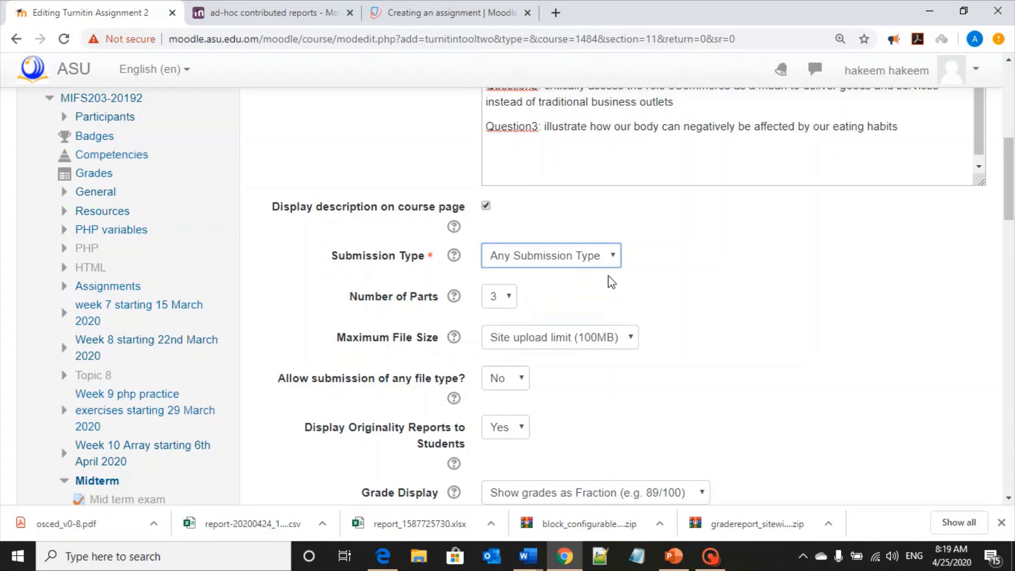
scroll(555, 192, "up", 1)
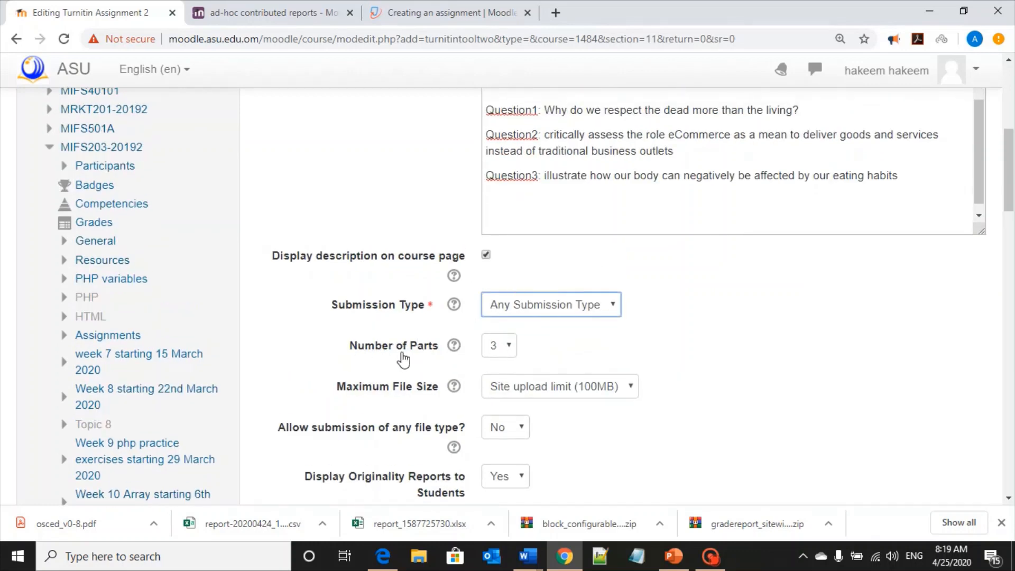
left_click(510, 346)
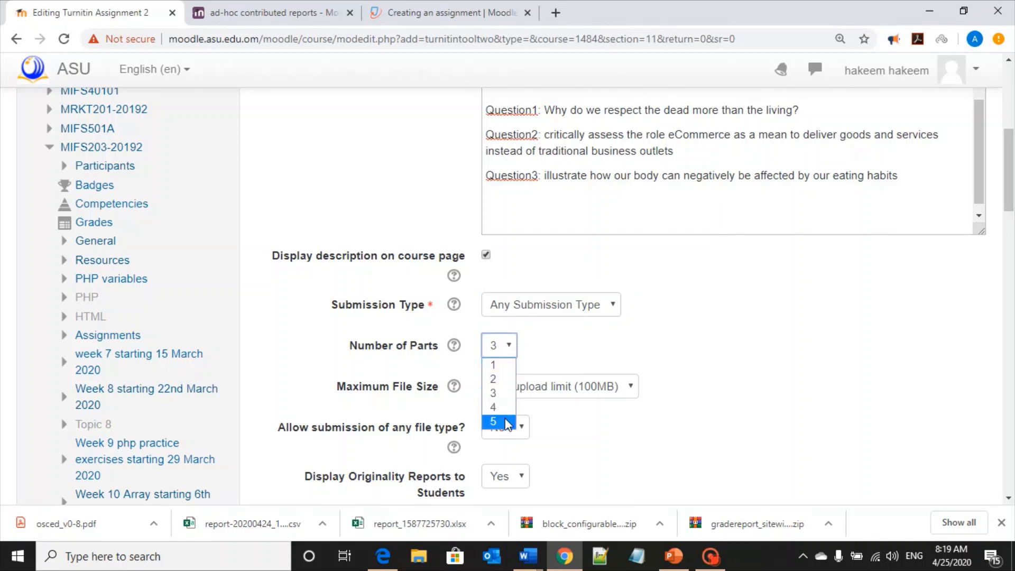
left_click(578, 348)
Expand the Grade section of the assignment settings
scroll(650, 354, "down", 1)
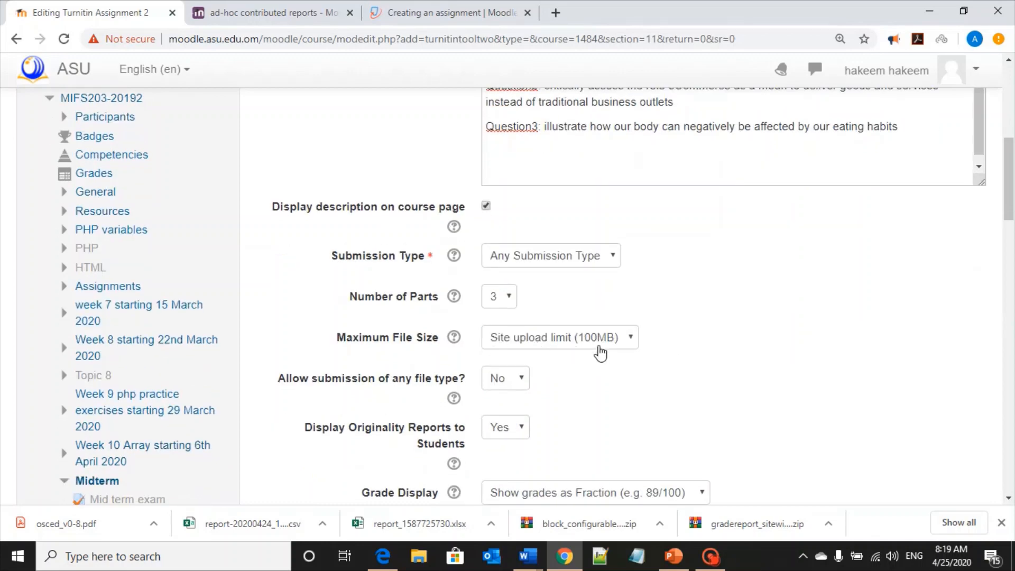
scroll(608, 355, "down", 1)
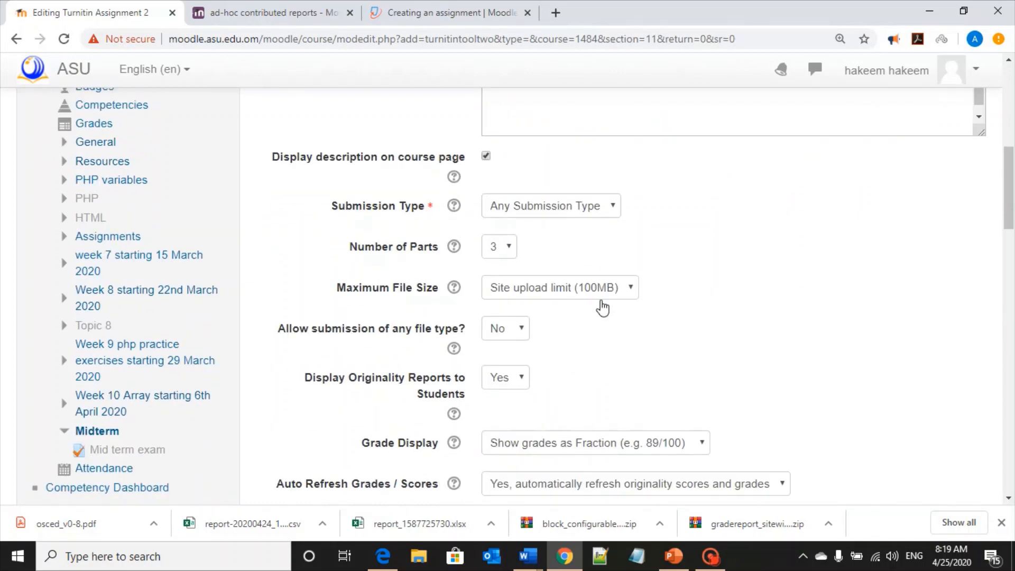
scroll(603, 306, "down", 1)
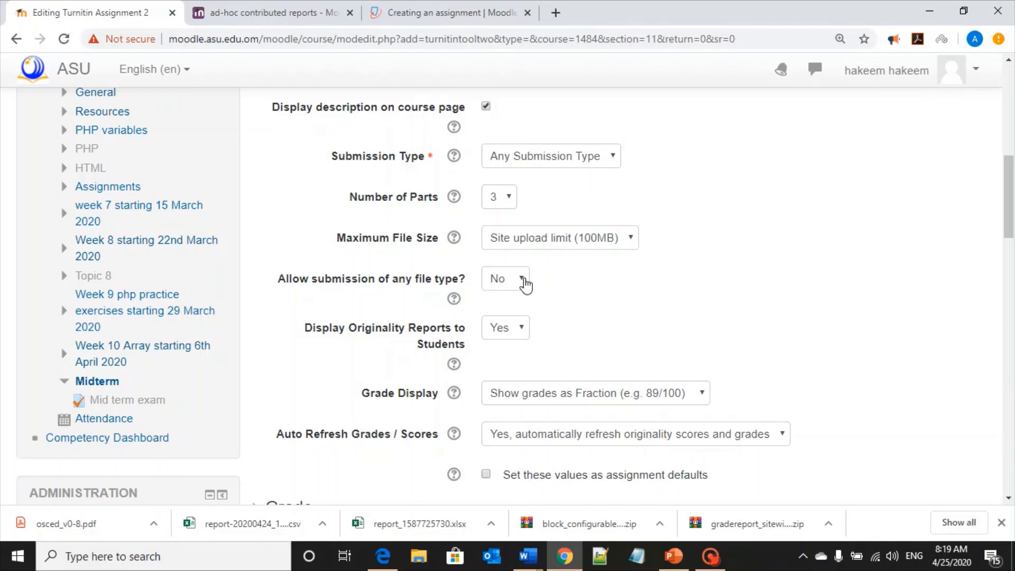
scroll(592, 309, "down", 1)
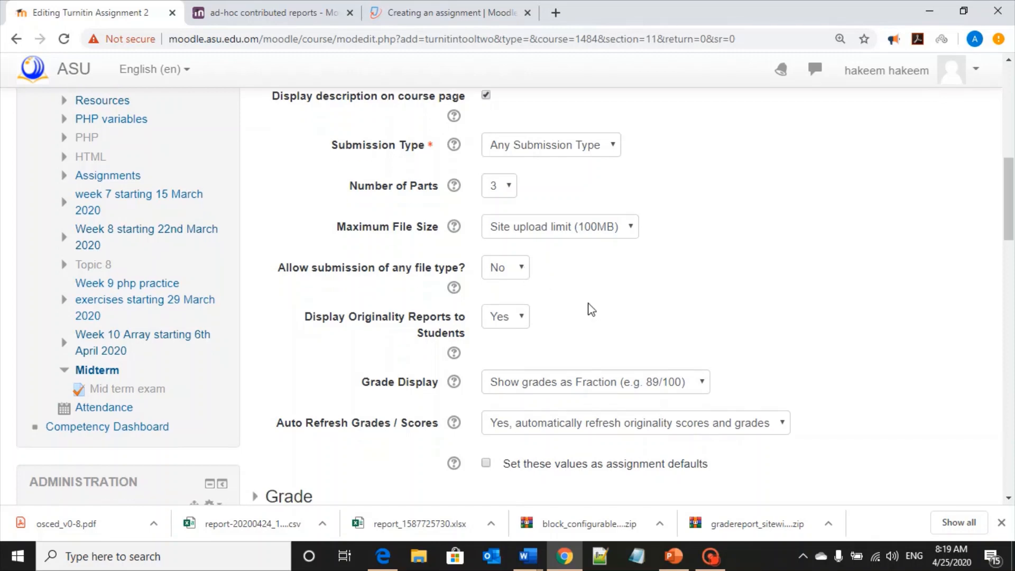
scroll(591, 309, "down", 1)
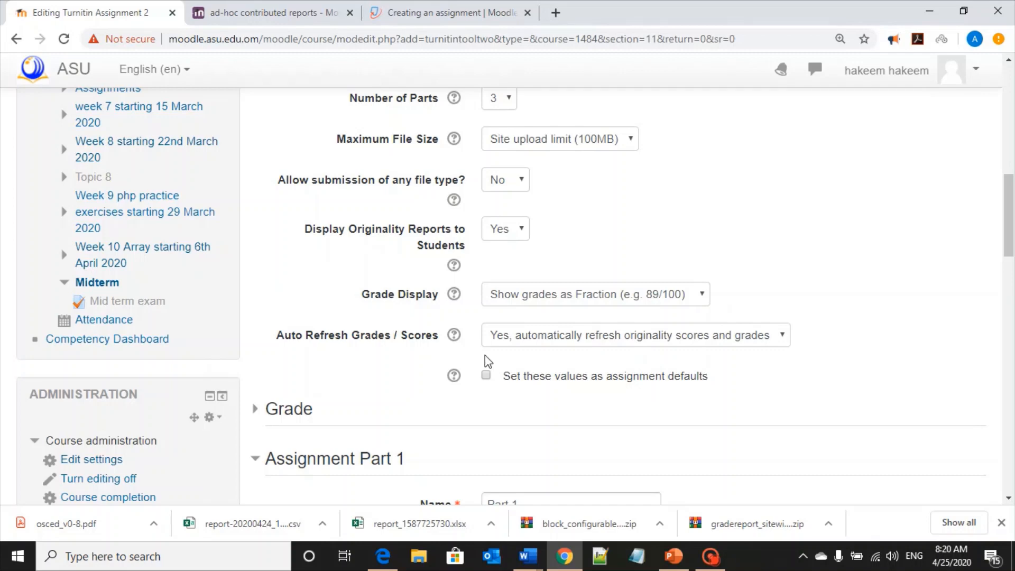
scroll(640, 362, "down", 2)
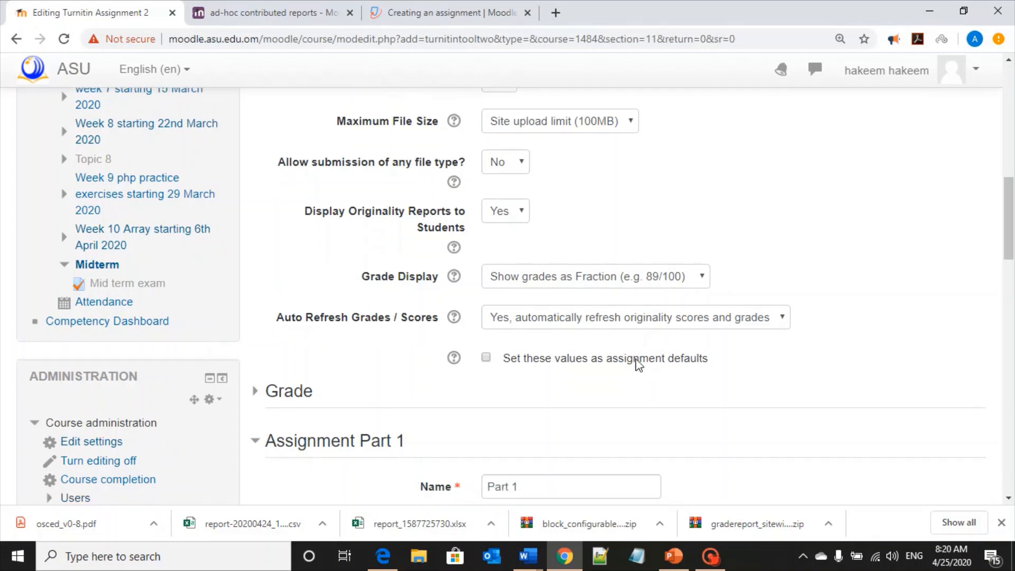
left_click(272, 311)
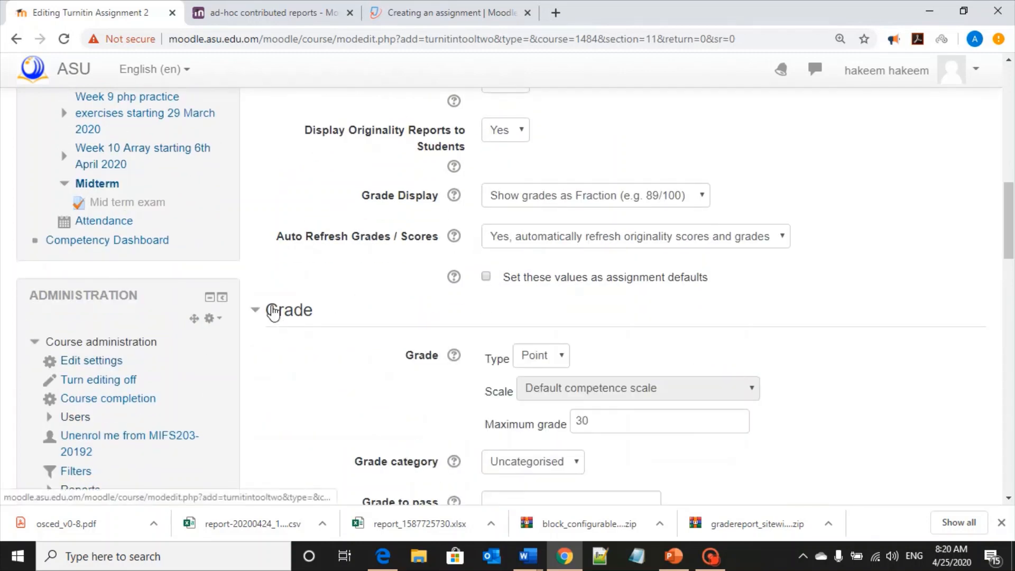
Examine the maximum grade and the Assignment Part 1 date and marks settings
scroll(422, 308, "down", 1)
scroll(444, 304, "down", 1)
scroll(449, 299, "down", 2)
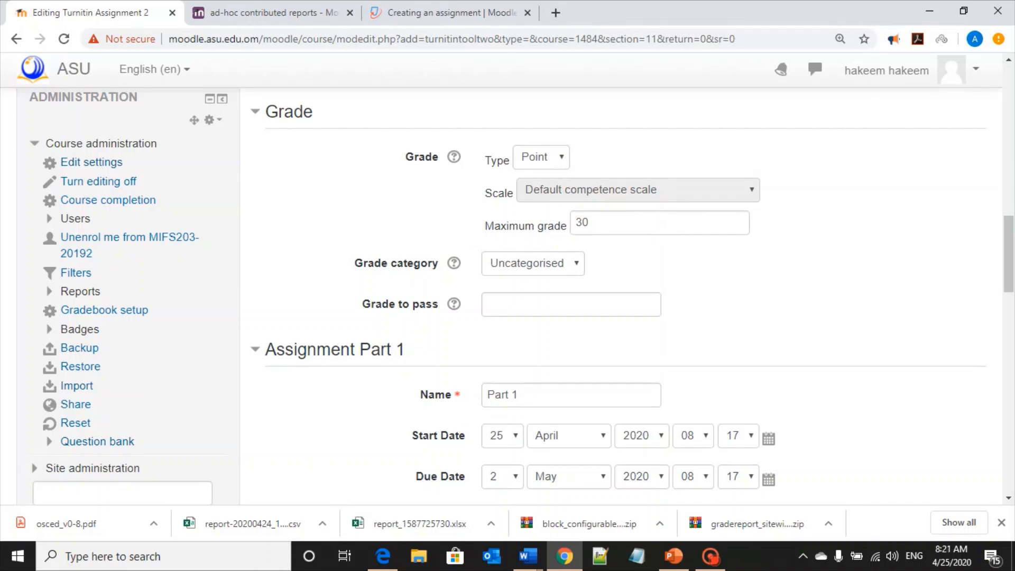
left_click(591, 223)
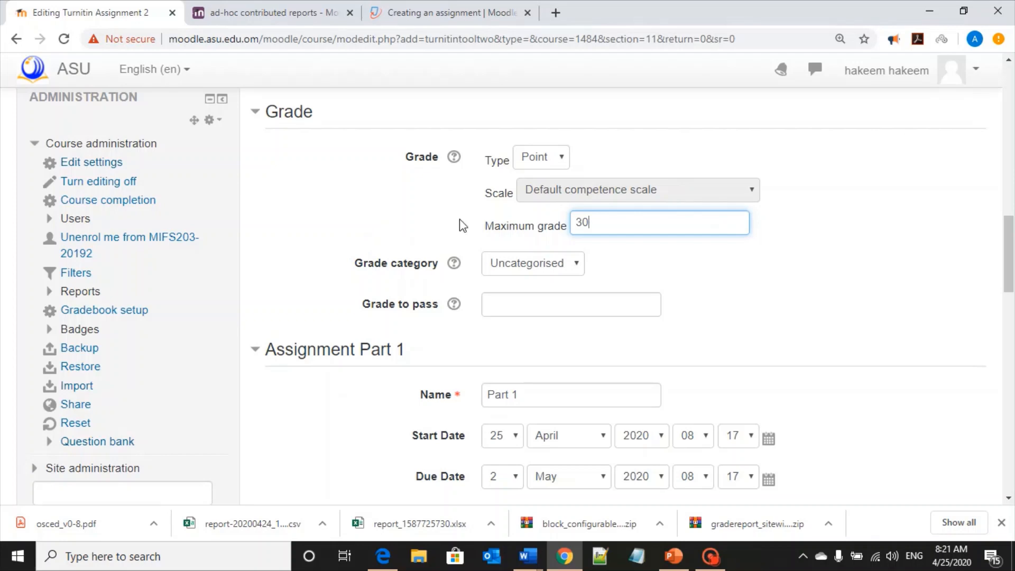
scroll(476, 340, "down", 3)
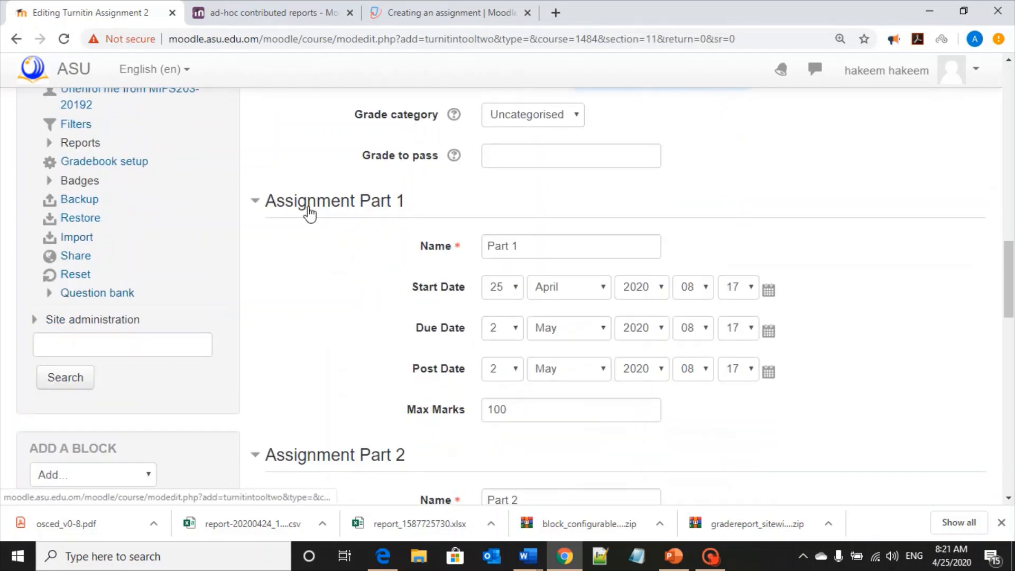
Rename Assignment Part 1 as Question1 and select the name for copying
left_click_drag(493, 246, 472, 248)
type("Que")
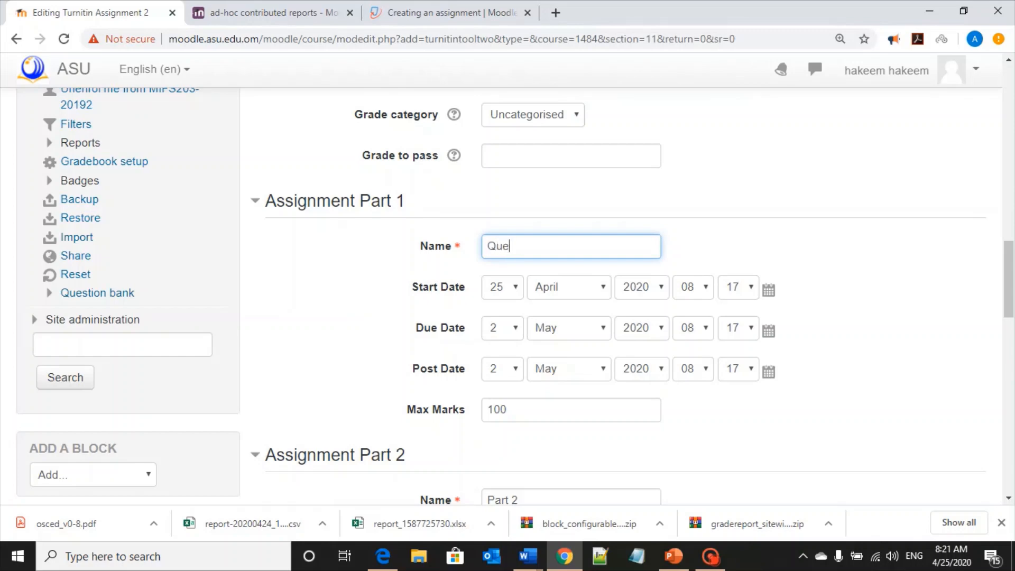
type("stion1")
key("ctrl+a")
key("ctrl+c")
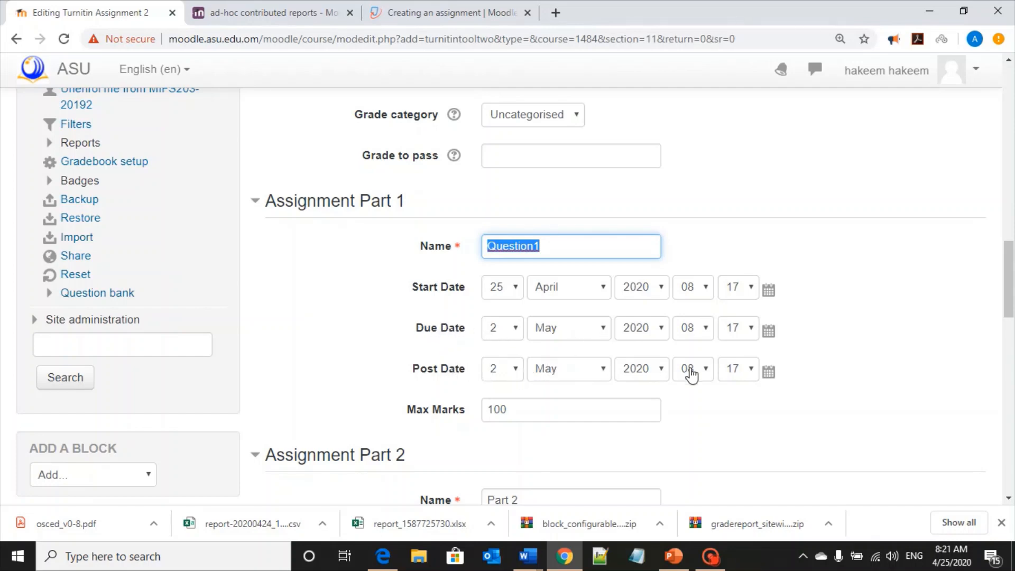
Name Assignment Part 2 Question2 by pasting the copied name and changing its number
scroll(537, 385, "down", 1)
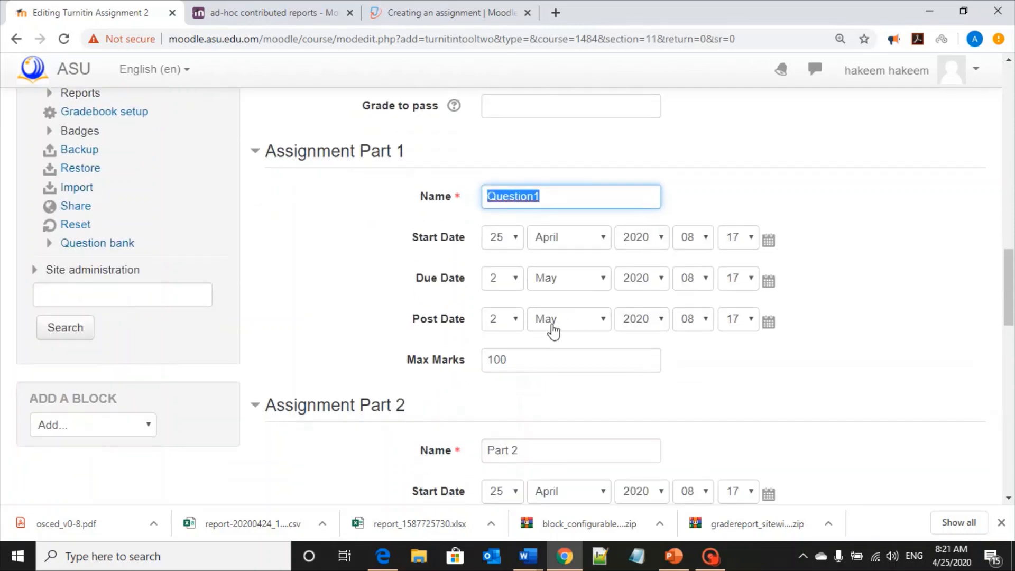
scroll(550, 331, "down", 1)
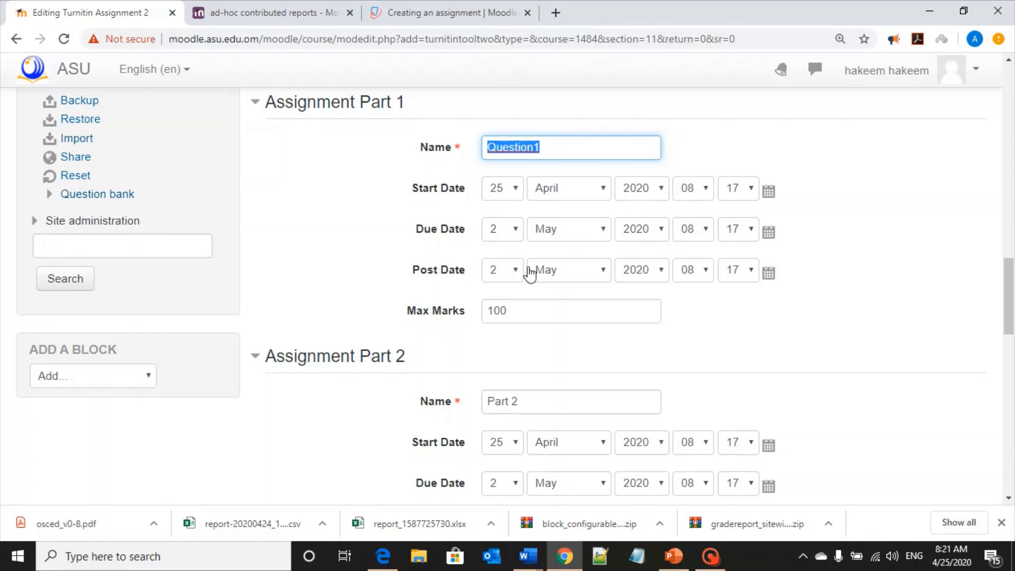
scroll(719, 297, "down", 1)
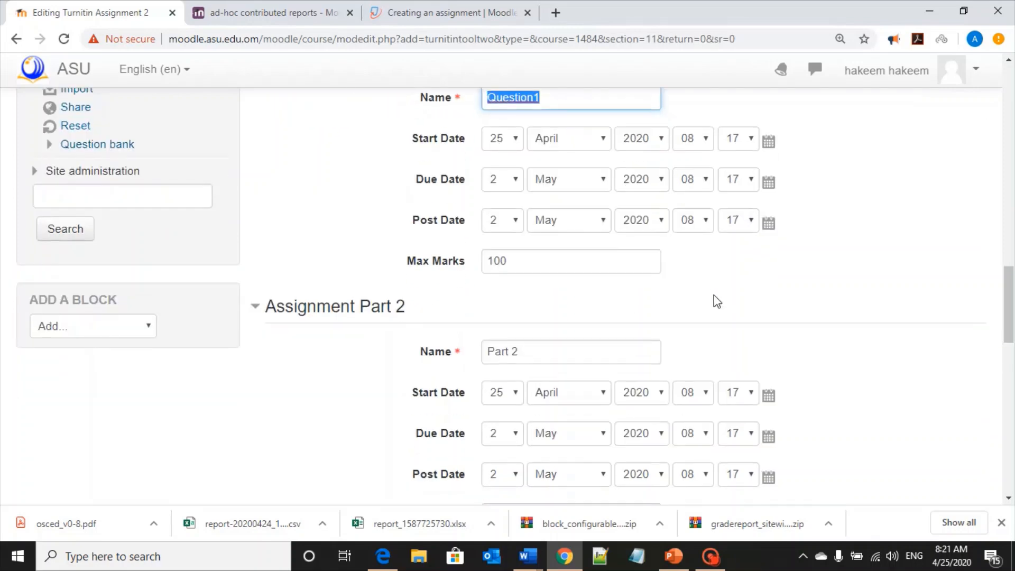
left_click(468, 362)
key("ctrl+v")
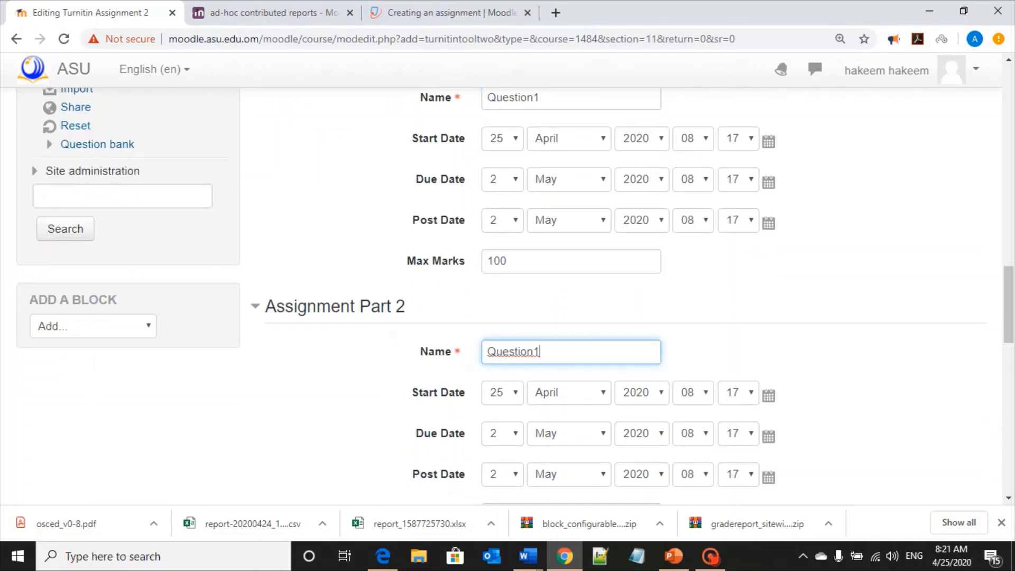
key("BackSpace")
type("2")
Name Assignment Part 3 Question3 by pasting the copied name and changing its number
scroll(454, 255, "down", 4)
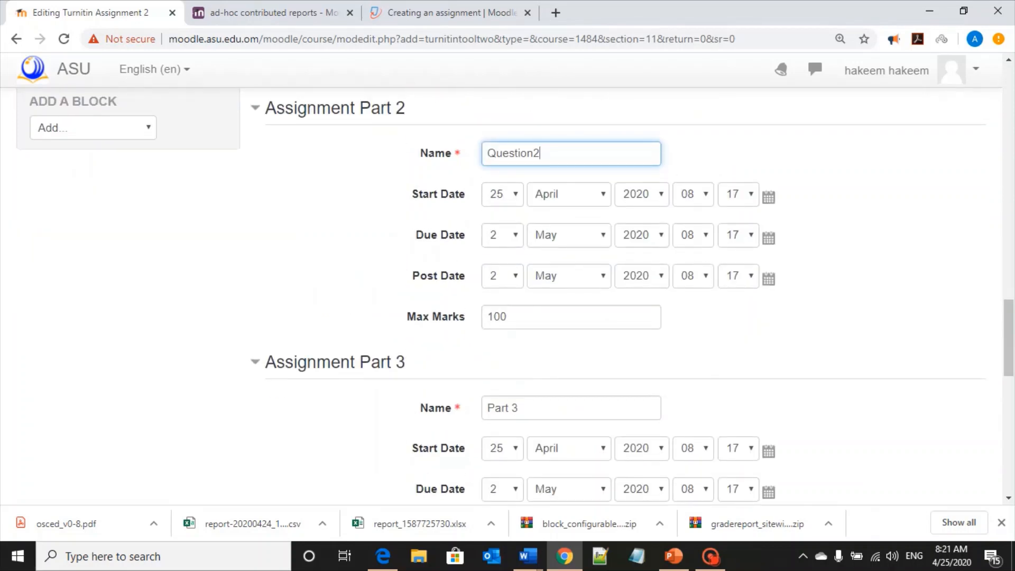
left_click(426, 417)
key("ctrl+v")
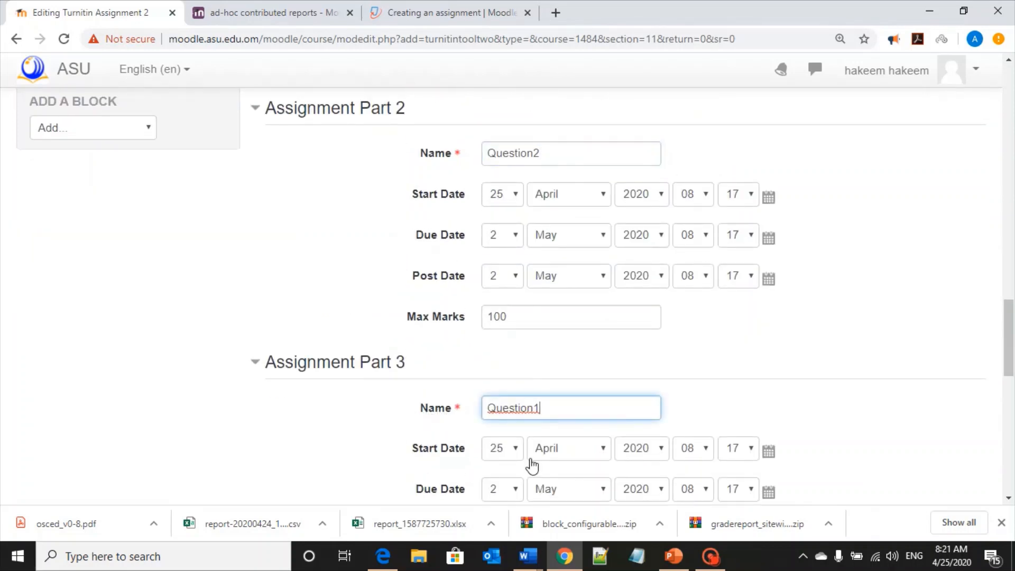
key("BackSpace")
type("3")
Expand the Originality Report Options section
scroll(578, 471, "down", 4)
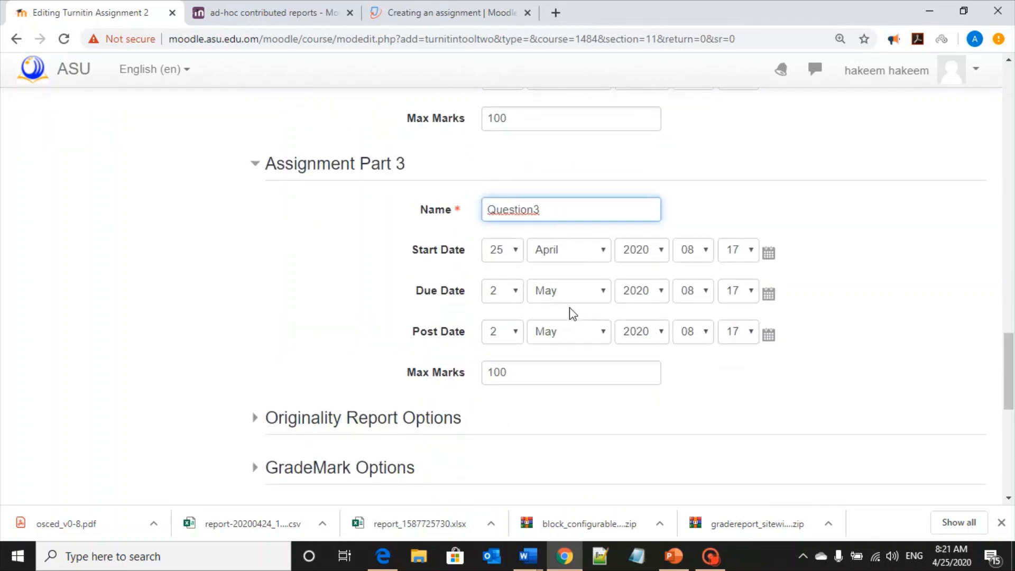
scroll(572, 313, "down", 1)
left_click(340, 369)
scroll(624, 373, "down", 2)
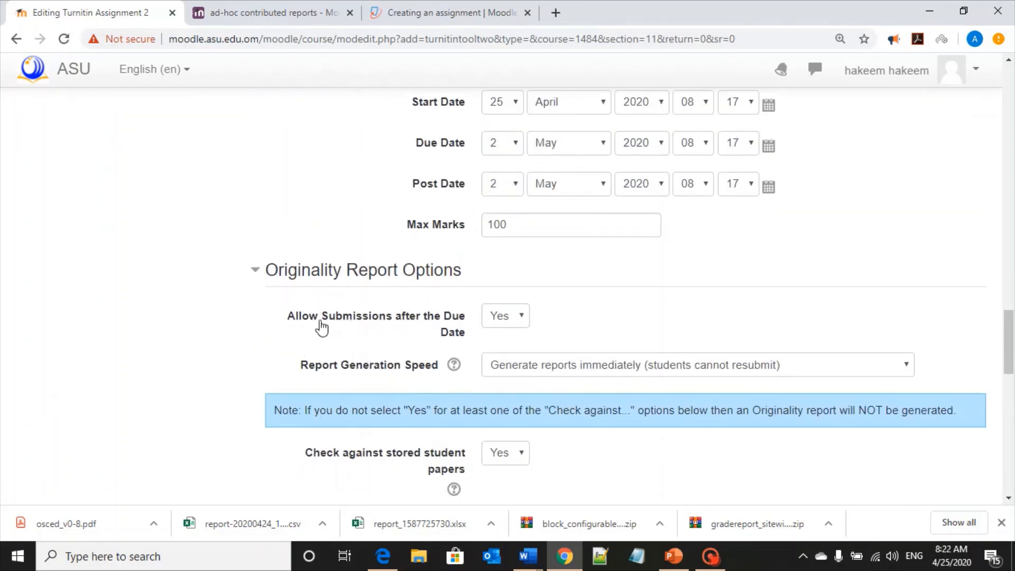
Set Allow Submissions after the Due Date to No
scroll(562, 306, "up", 1)
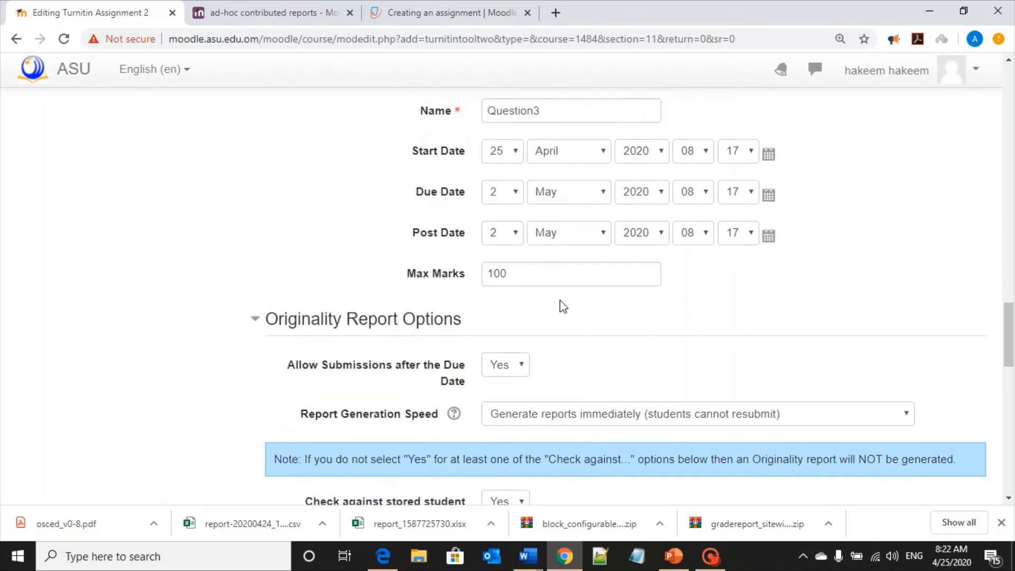
left_click_drag(414, 197, 469, 202)
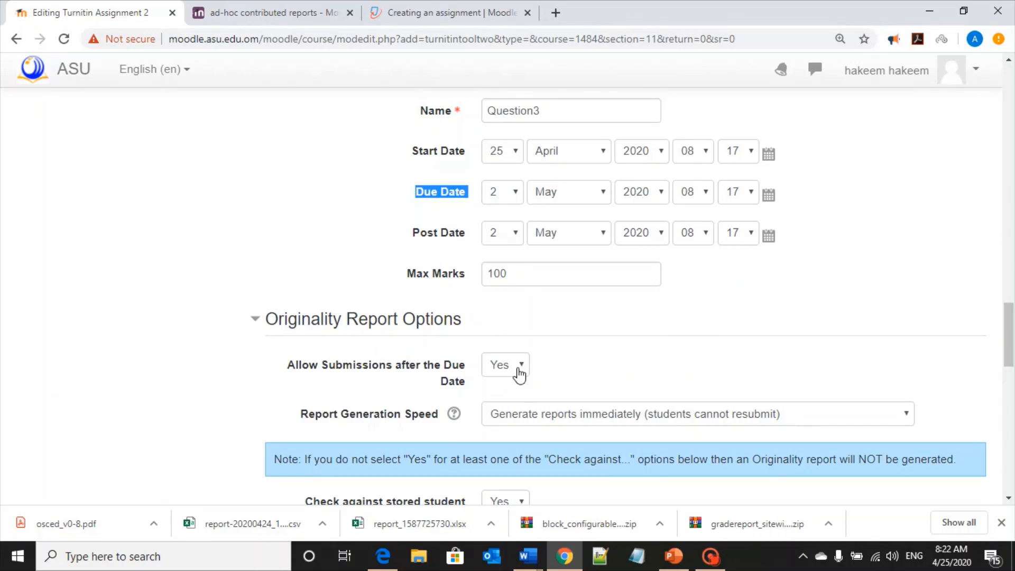
left_click(509, 383)
left_click(516, 365)
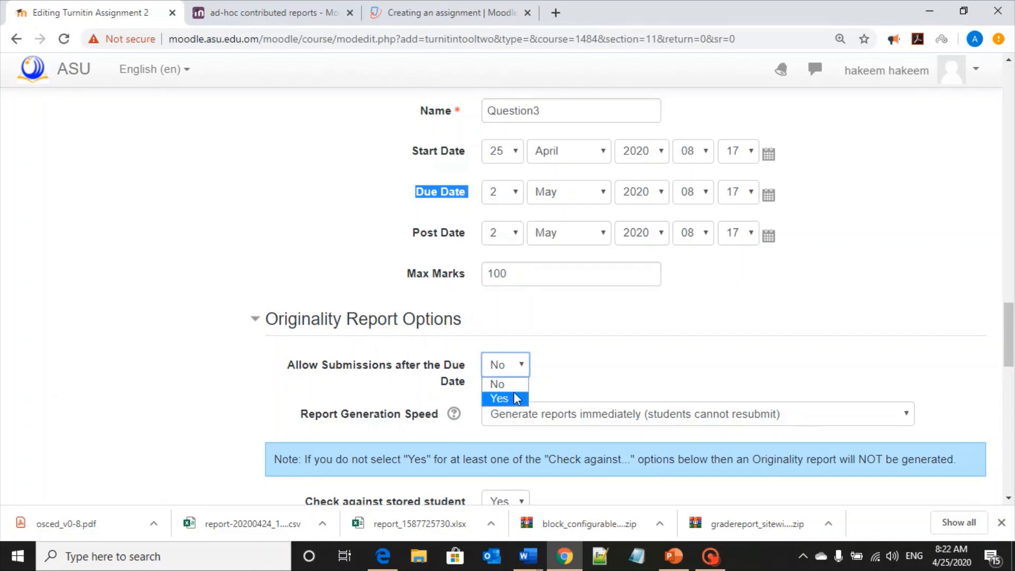
left_click(563, 360)
Examine the Report Generation Speed choices without changing the selection
scroll(563, 360, "down", 1)
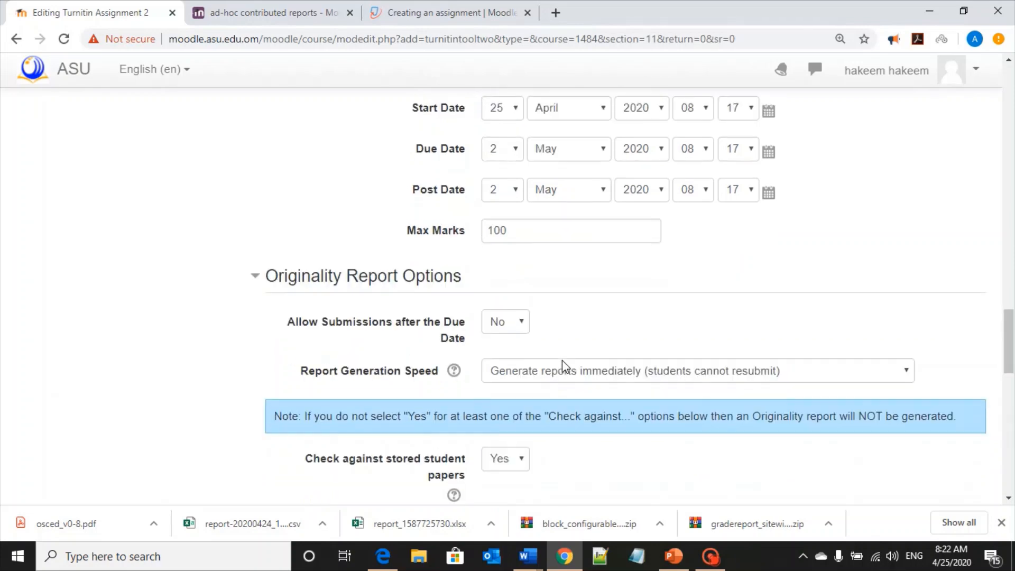
left_click(535, 368)
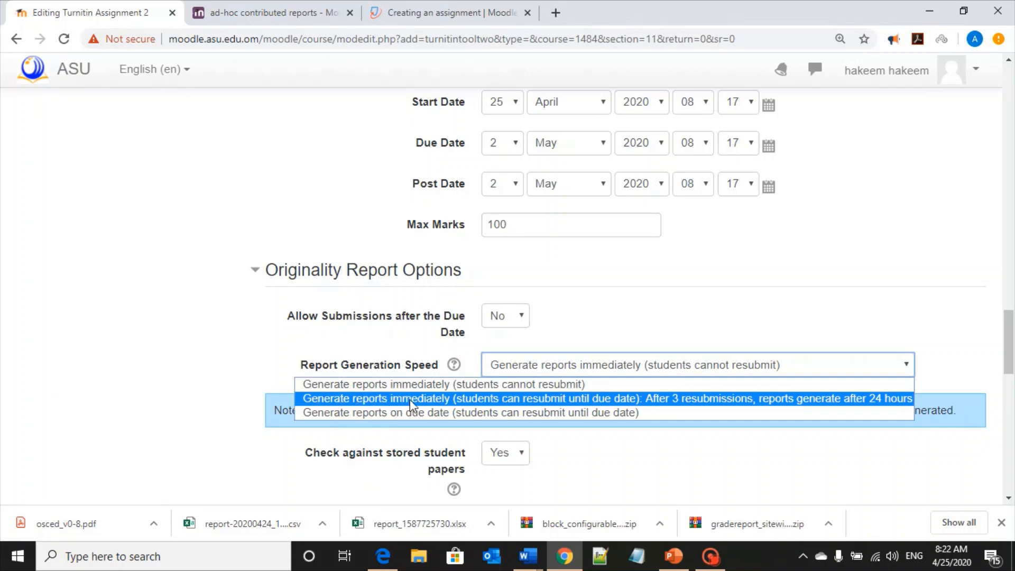
left_click(522, 317)
left_click(503, 336)
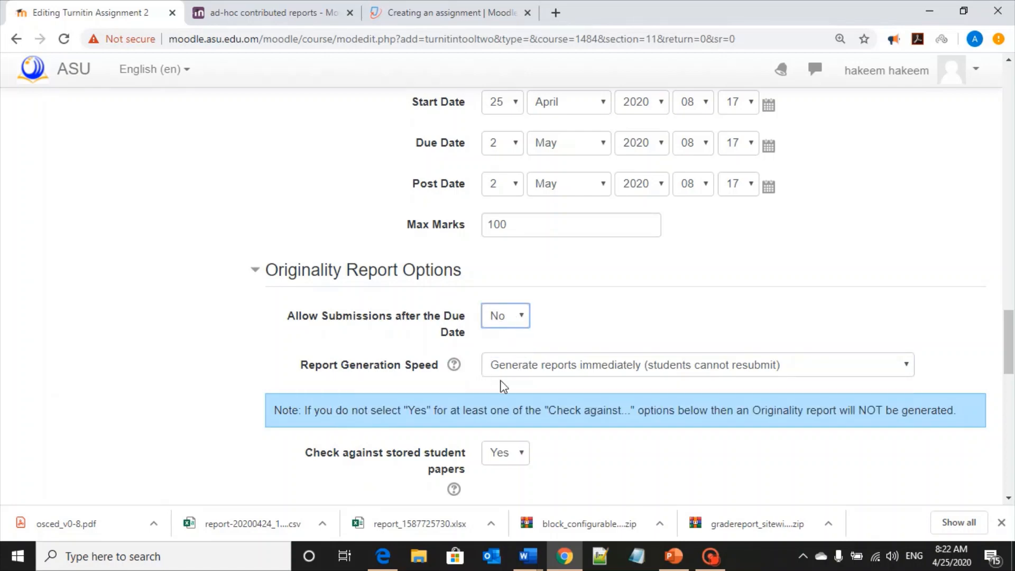
left_click(524, 369)
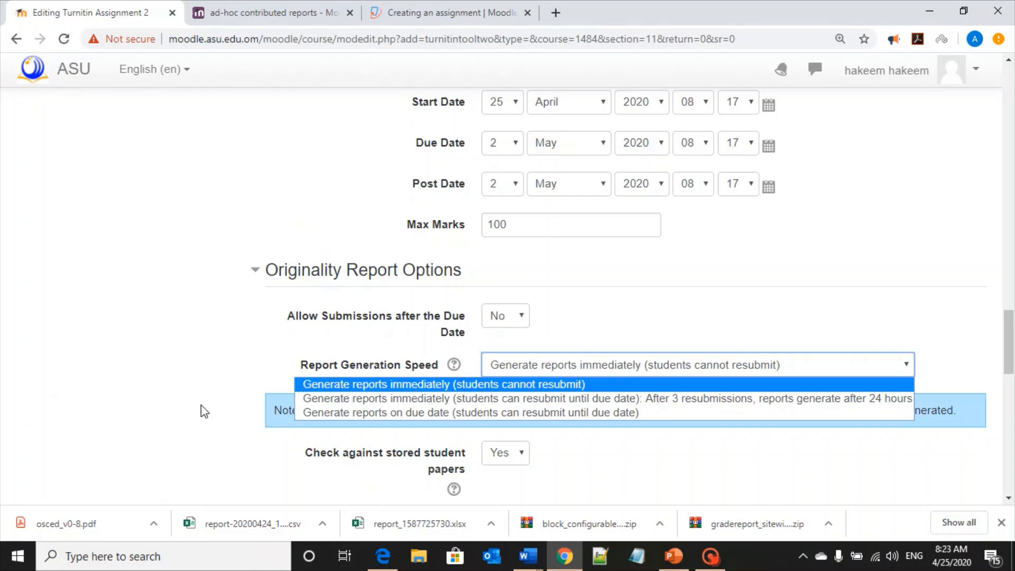
left_click(226, 403)
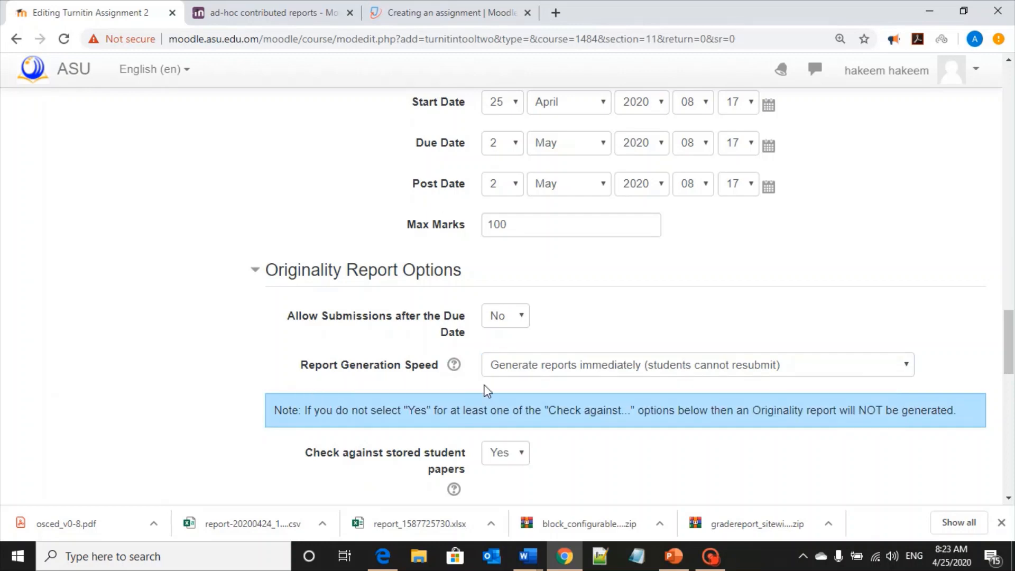
left_click(501, 374)
left_click(513, 379)
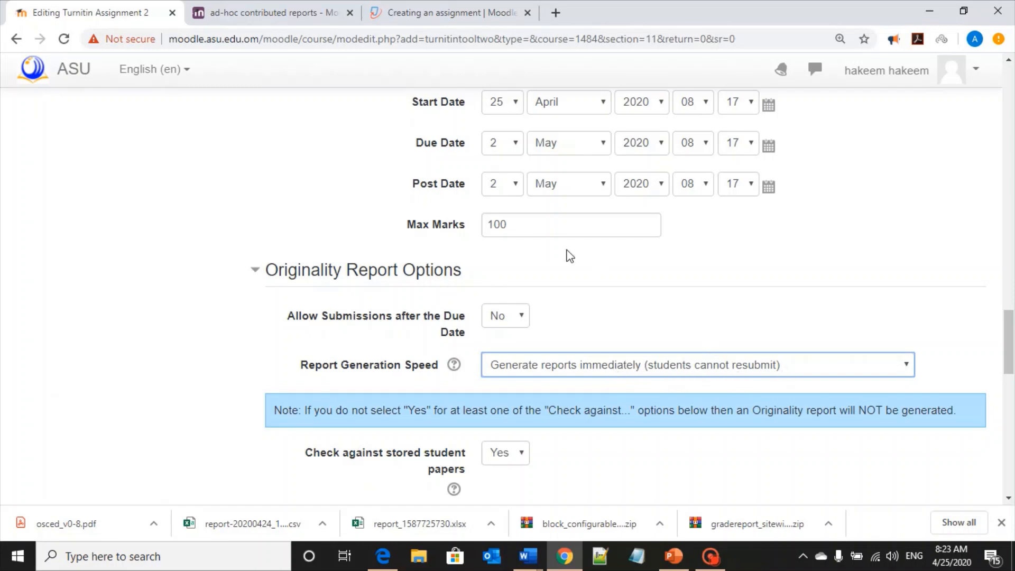
Set Exclude Small Matches to 2 Percent
scroll(562, 255, "down", 2)
scroll(601, 384, "down", 2)
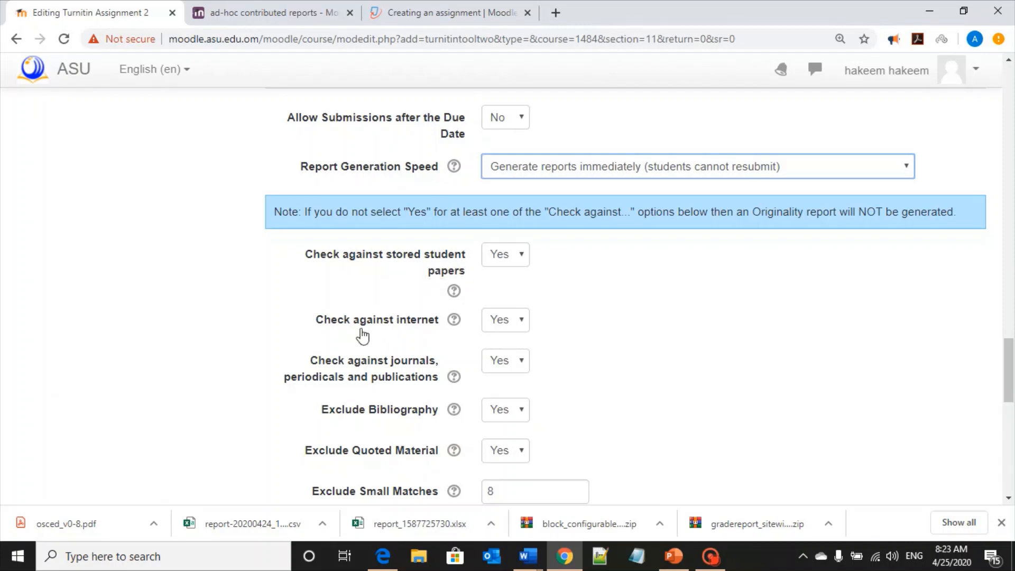
scroll(572, 314, "down", 1)
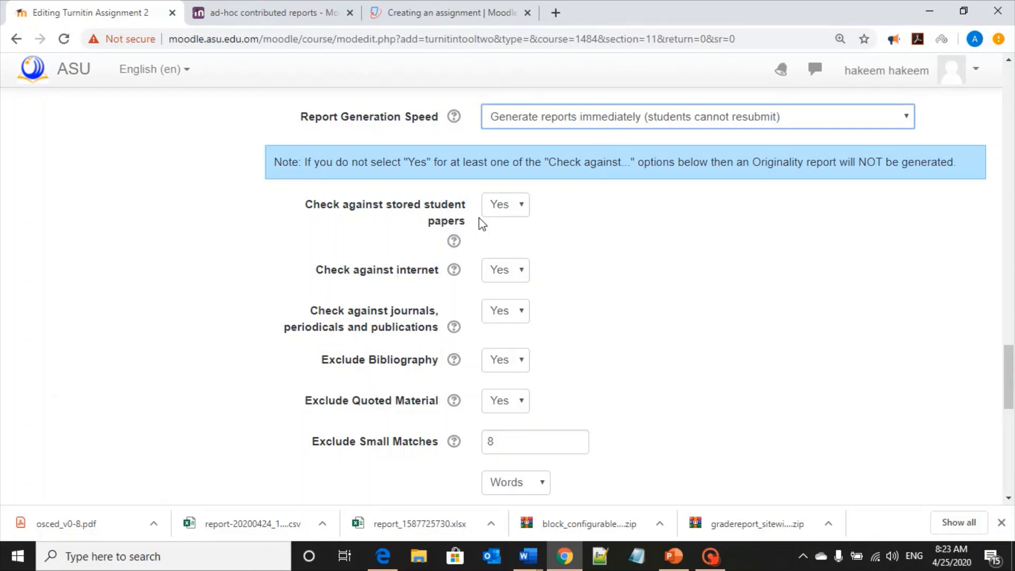
scroll(382, 376, "down", 1)
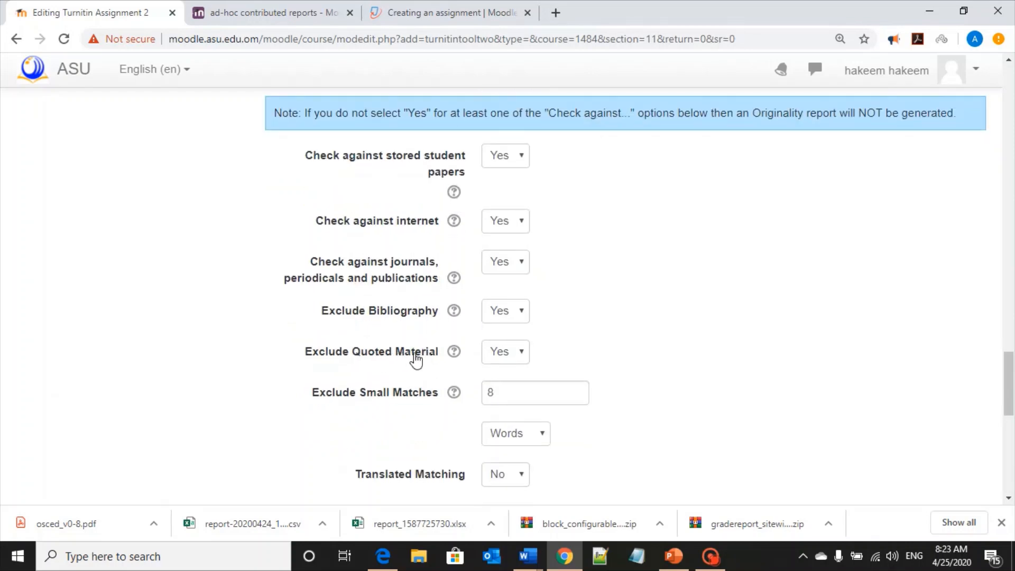
scroll(553, 356, "down", 1)
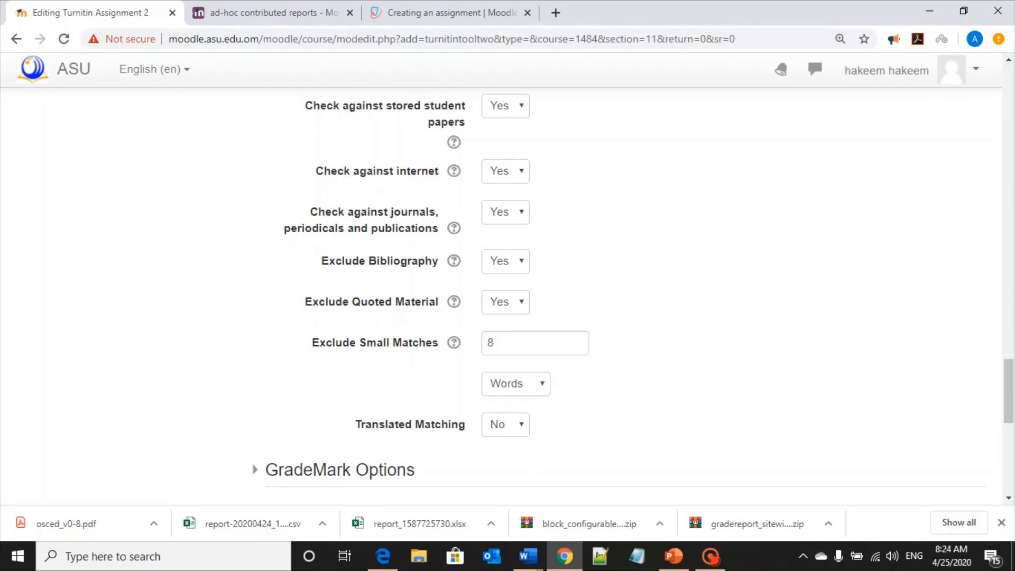
double_click(491, 343)
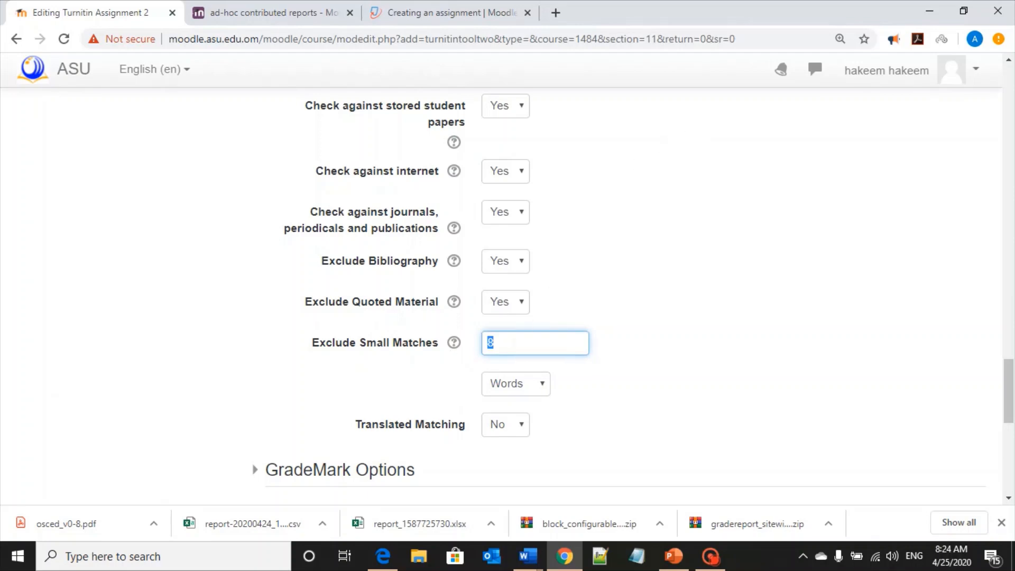
left_click(500, 343)
left_click(540, 389)
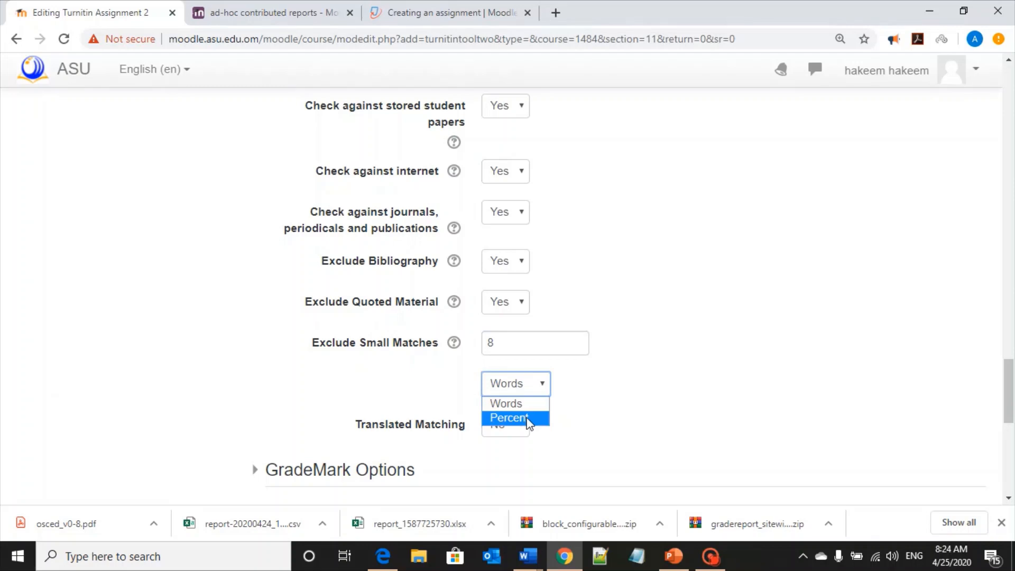
left_click(584, 389)
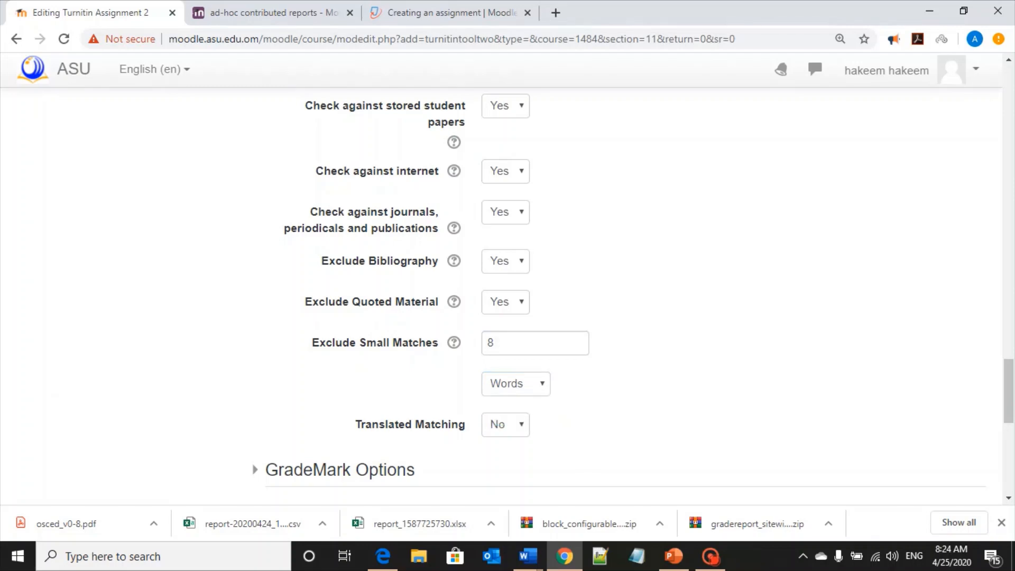
left_click(517, 382)
left_click(518, 414)
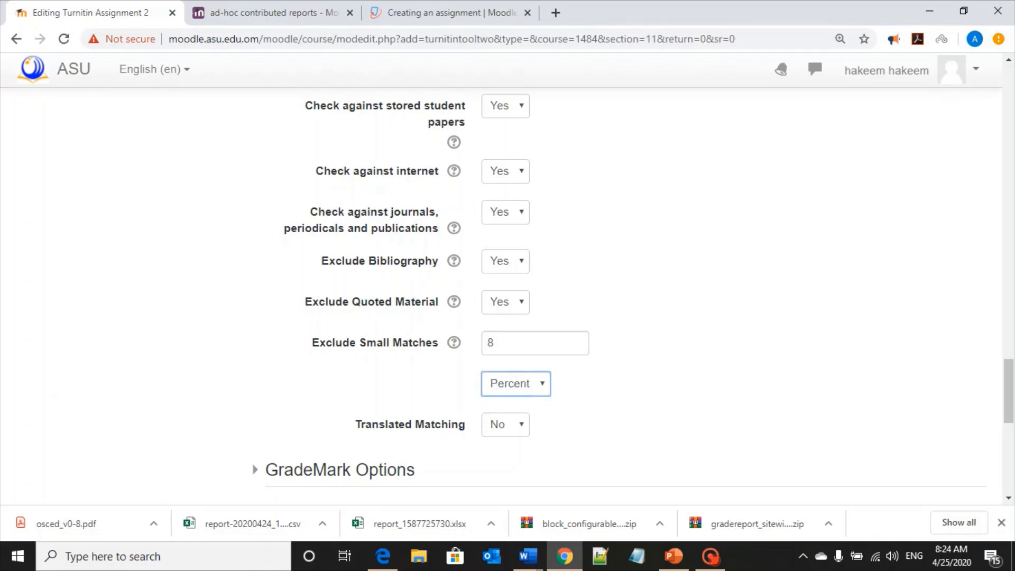
key("shift+Tab")
type("2")
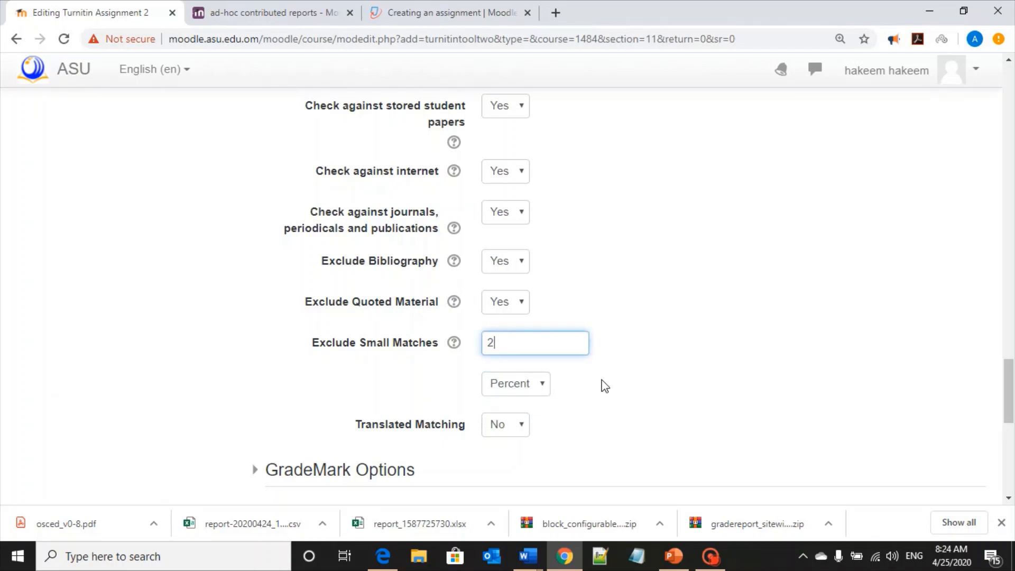
key("BackSpace")
type("2")
left_click(593, 414)
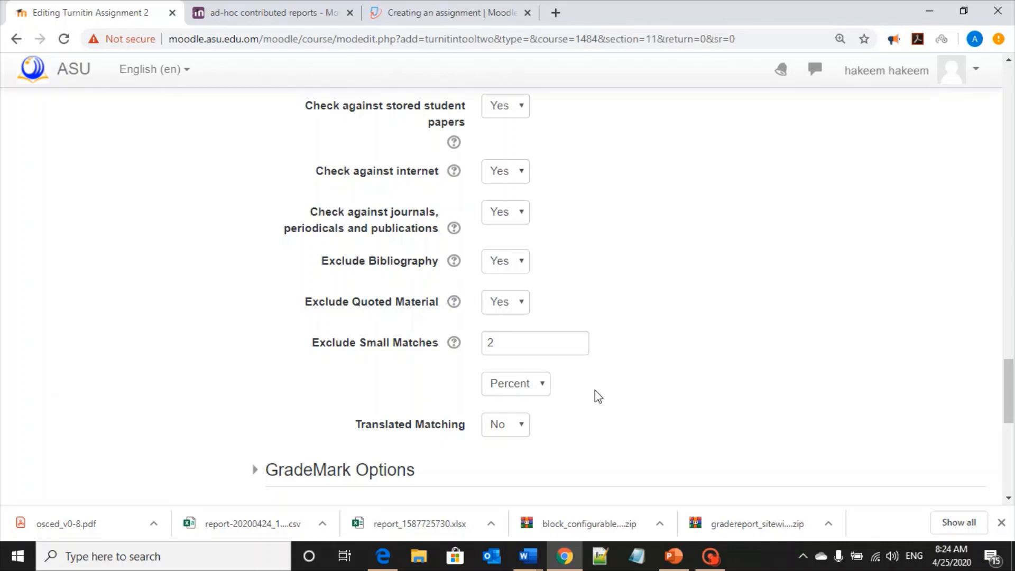
Set Translated Matching to Yes
left_click(515, 425)
left_click(506, 458)
left_click_drag(356, 427, 467, 428)
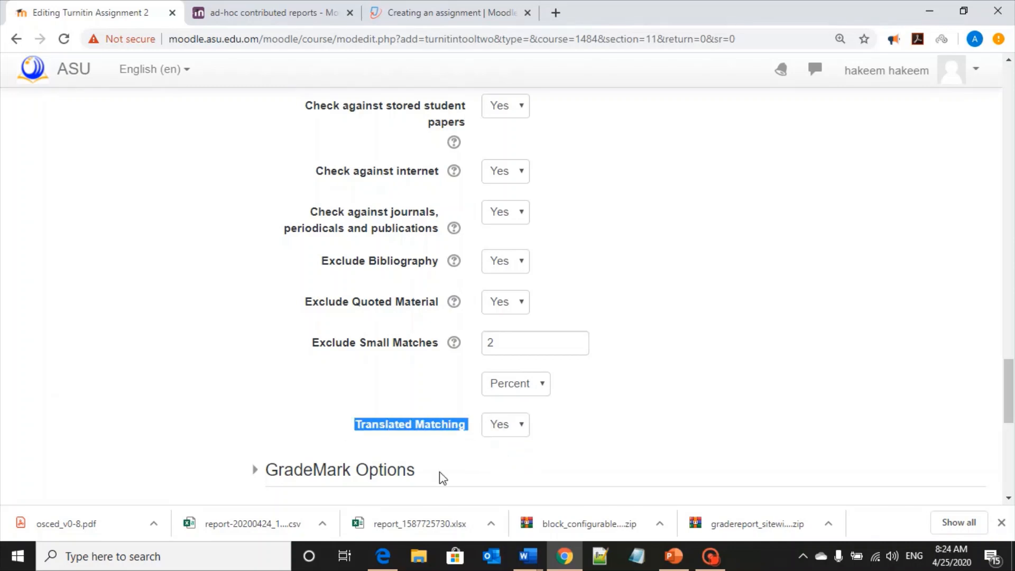
left_click(570, 439)
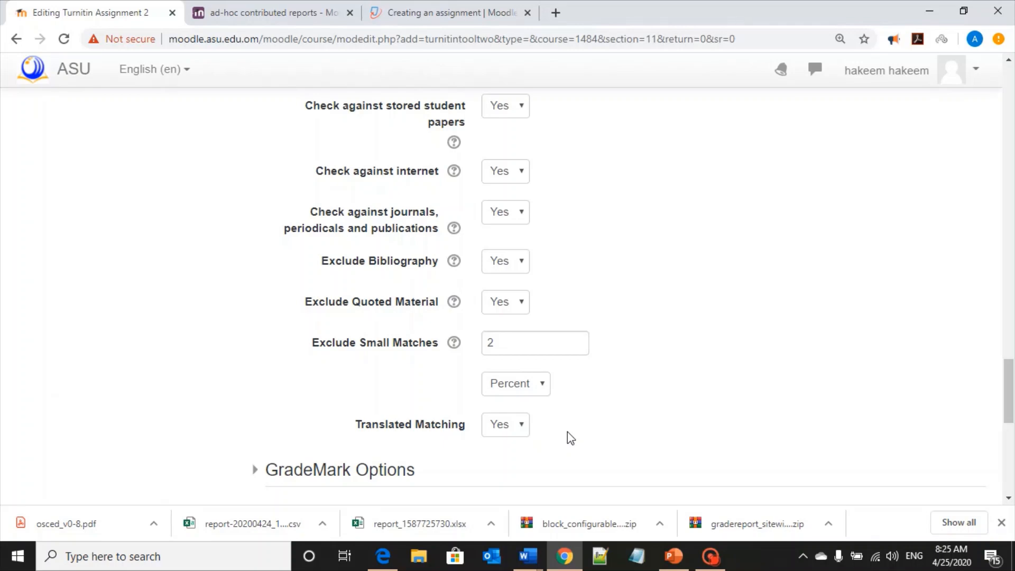
Add an access restriction allowing only students in group 1, and save the assignment returning to the course
scroll(632, 394, "down", 5)
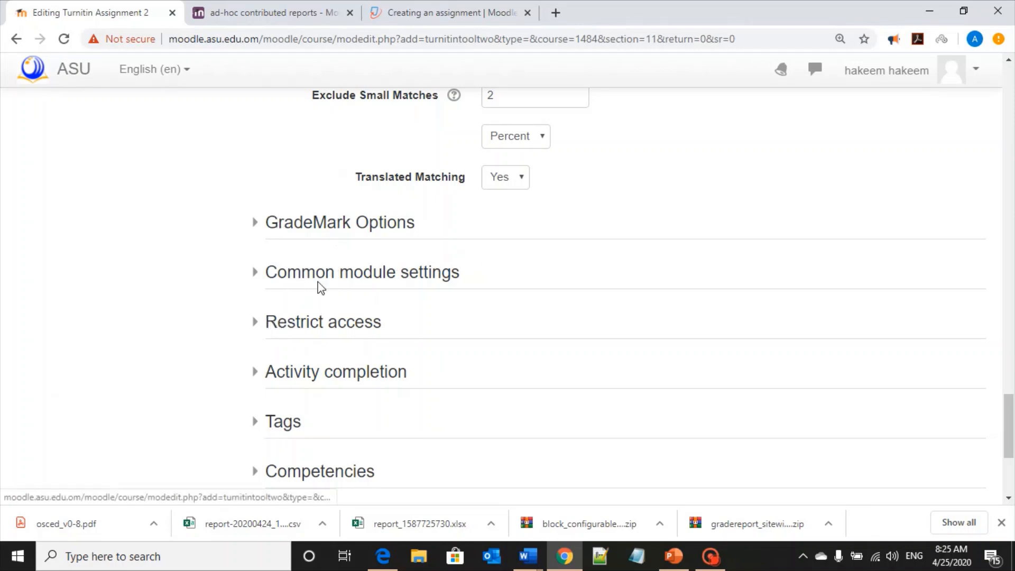
left_click(335, 331)
scroll(317, 333, "down", 1)
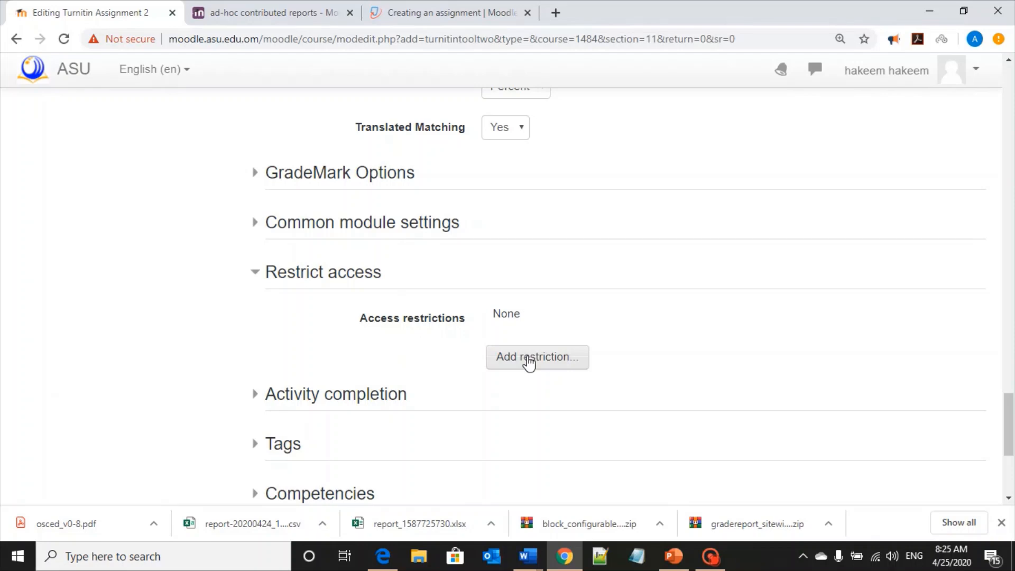
left_click(528, 363)
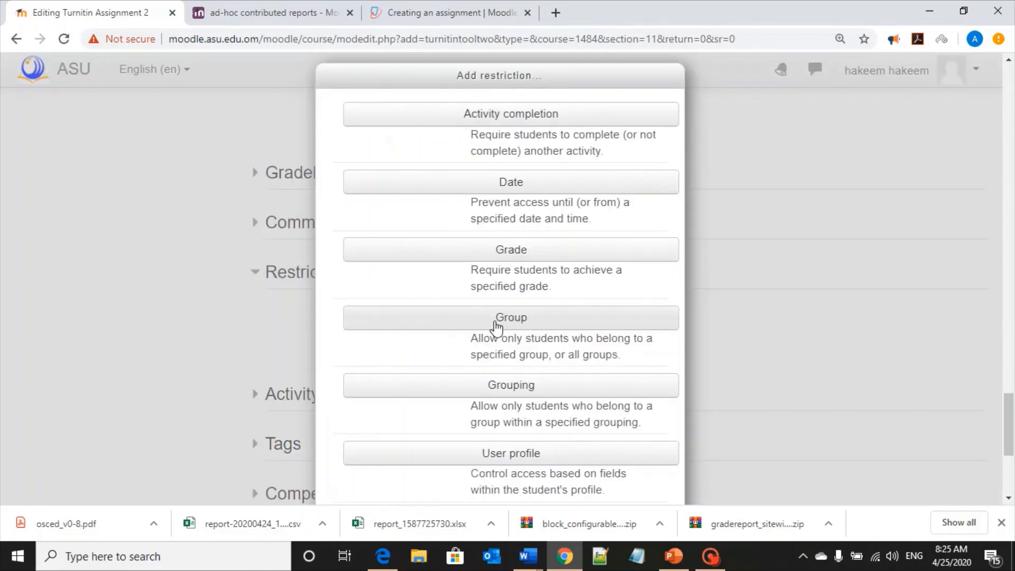
left_click(523, 323)
left_click(587, 379)
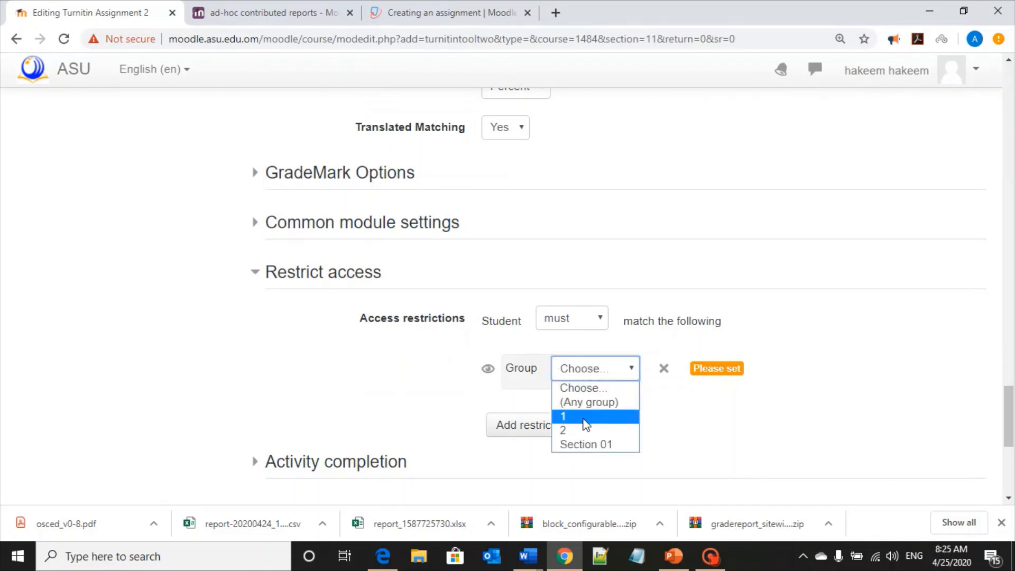
left_click(586, 418)
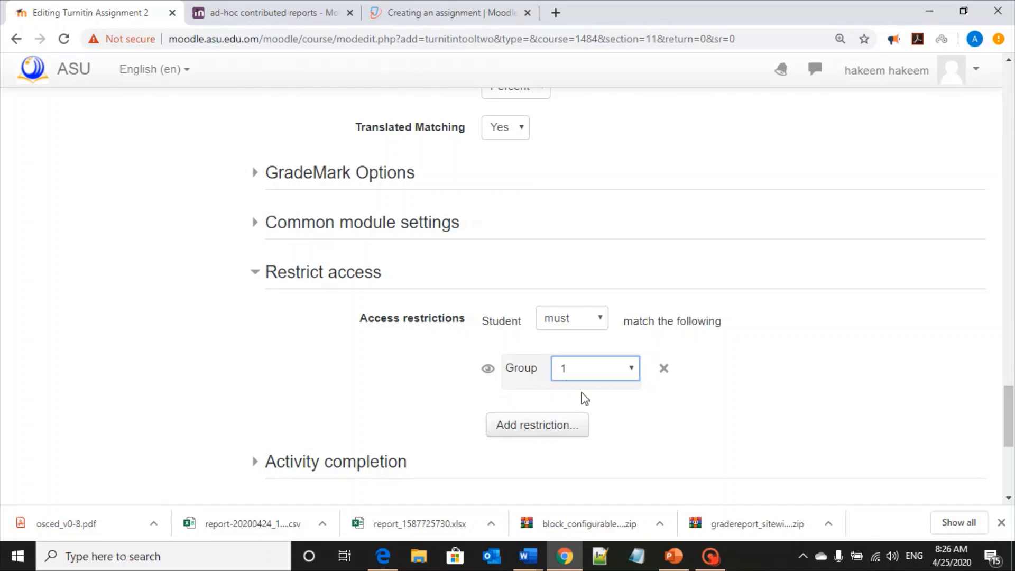
scroll(460, 392, "down", 5)
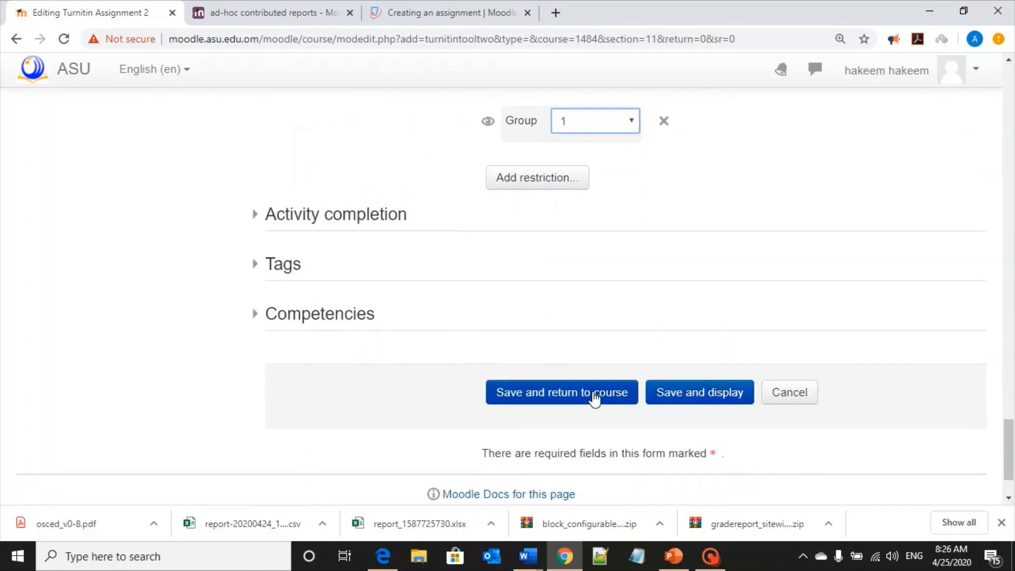
left_click(595, 399)
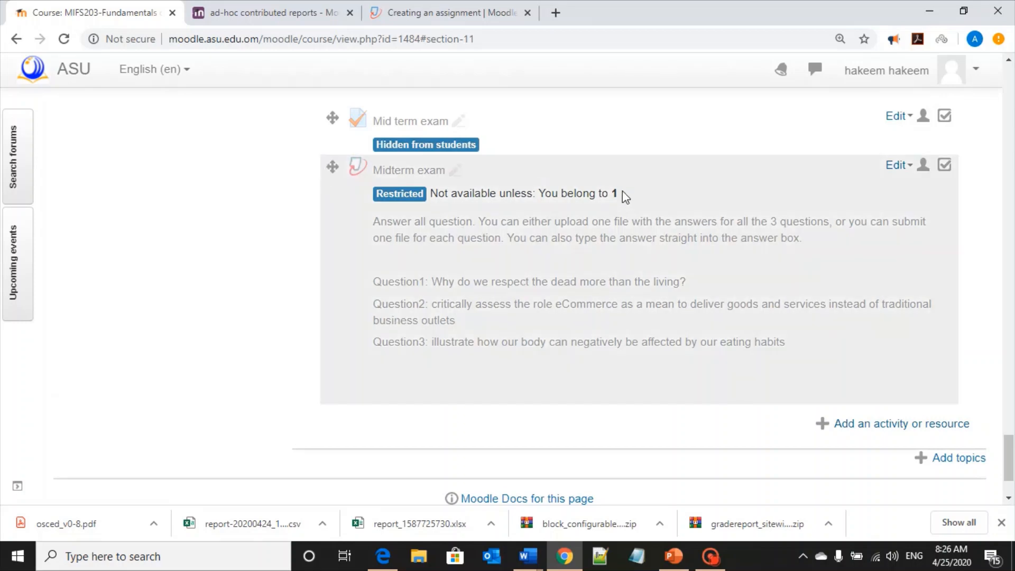
Review the Midterm exam's restriction, instructions and three questions on the course page
left_click_drag(595, 194, 439, 194)
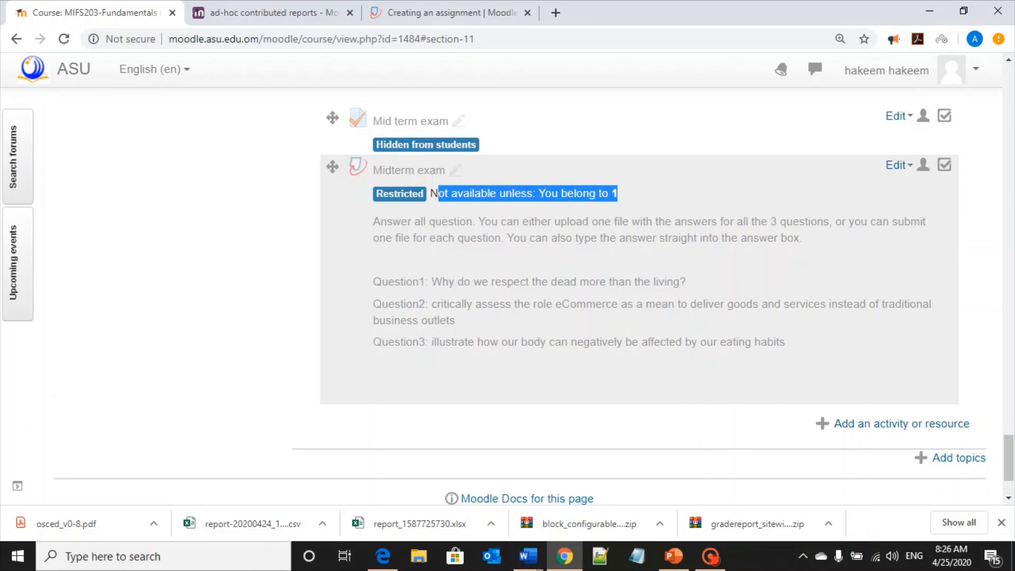
left_click_drag(369, 225, 482, 239)
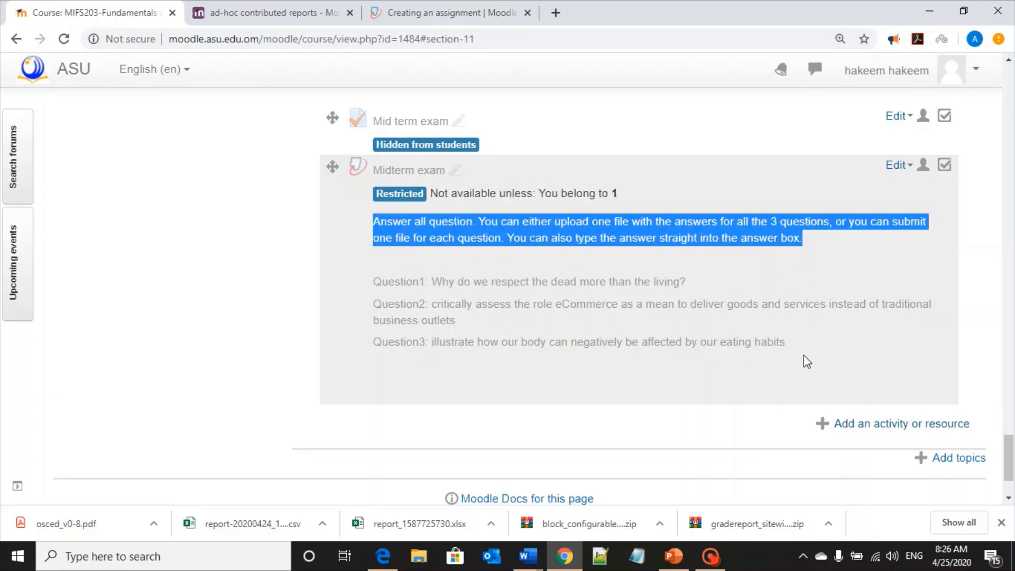
left_click_drag(788, 345, 355, 271)
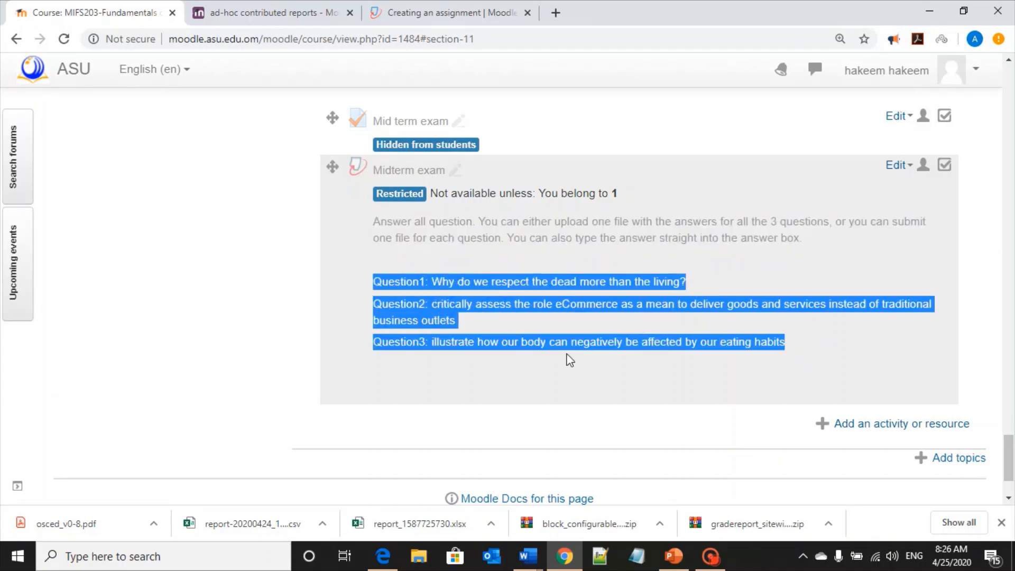
left_click(783, 255)
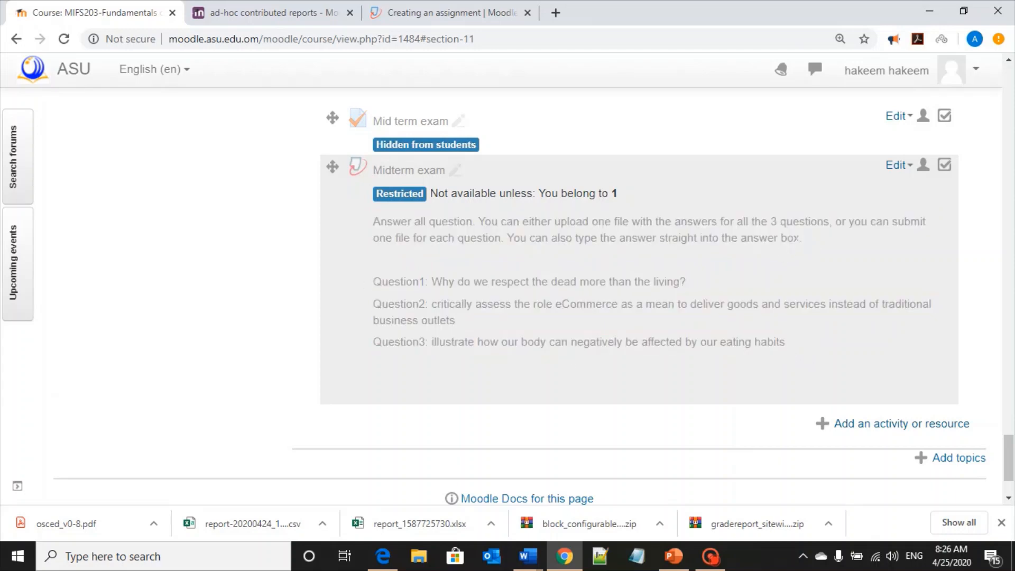